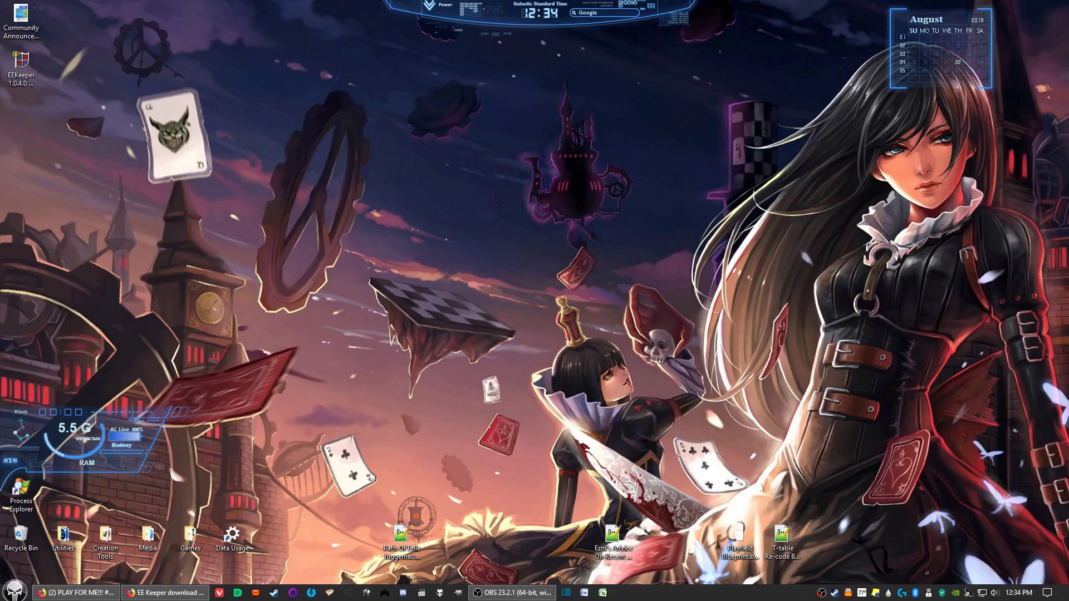
# Launch Baldur's Gate: Enhanced Edition and start pregenerating a single-player character.
pyautogui.doubleClick(834, 593)
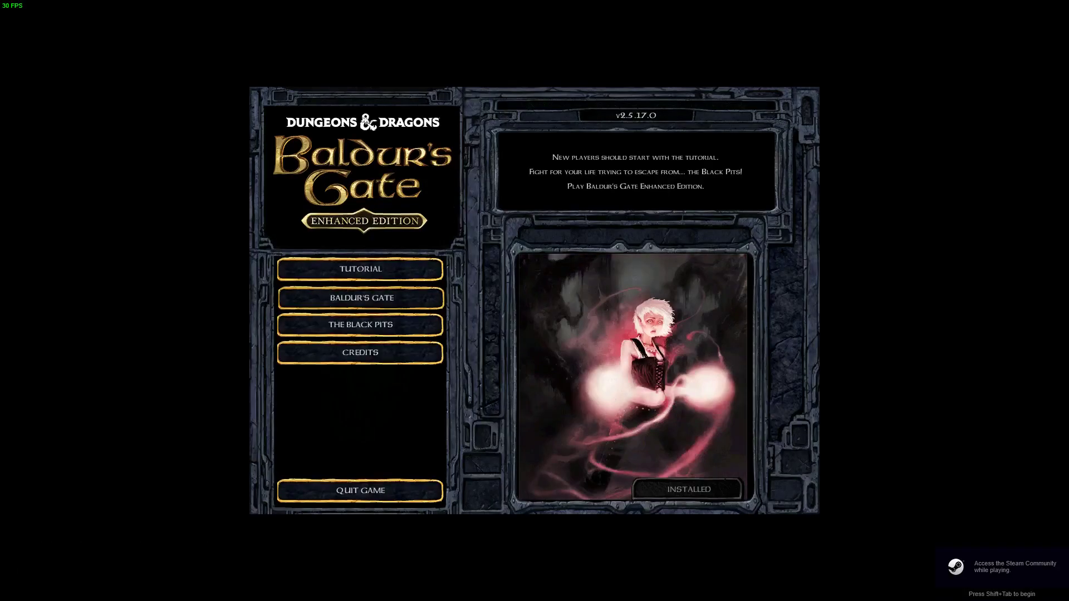
pyautogui.press('Escape')
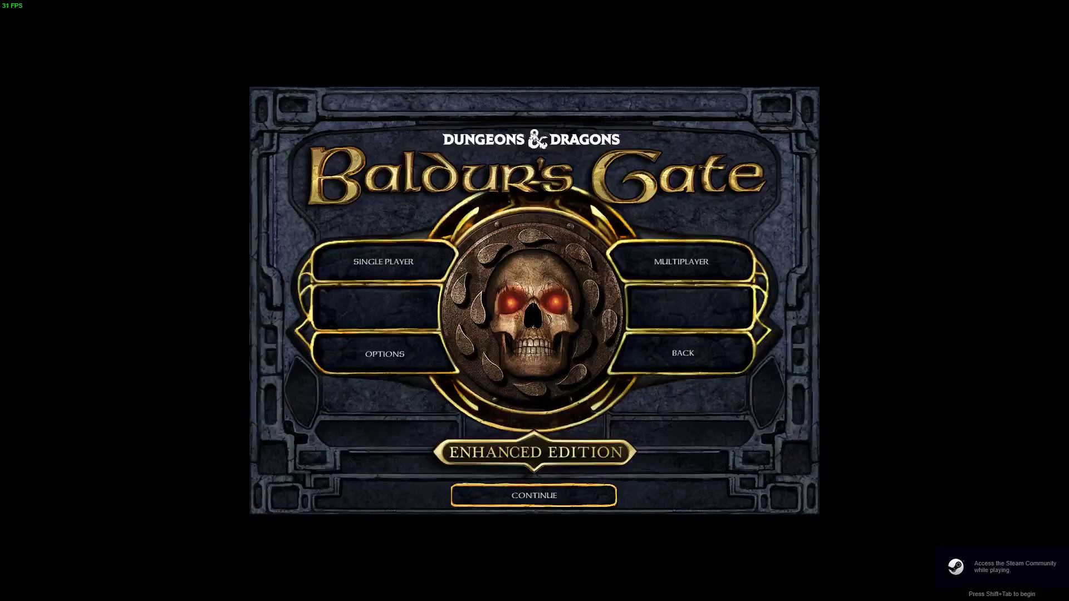
pyautogui.click(384, 261)
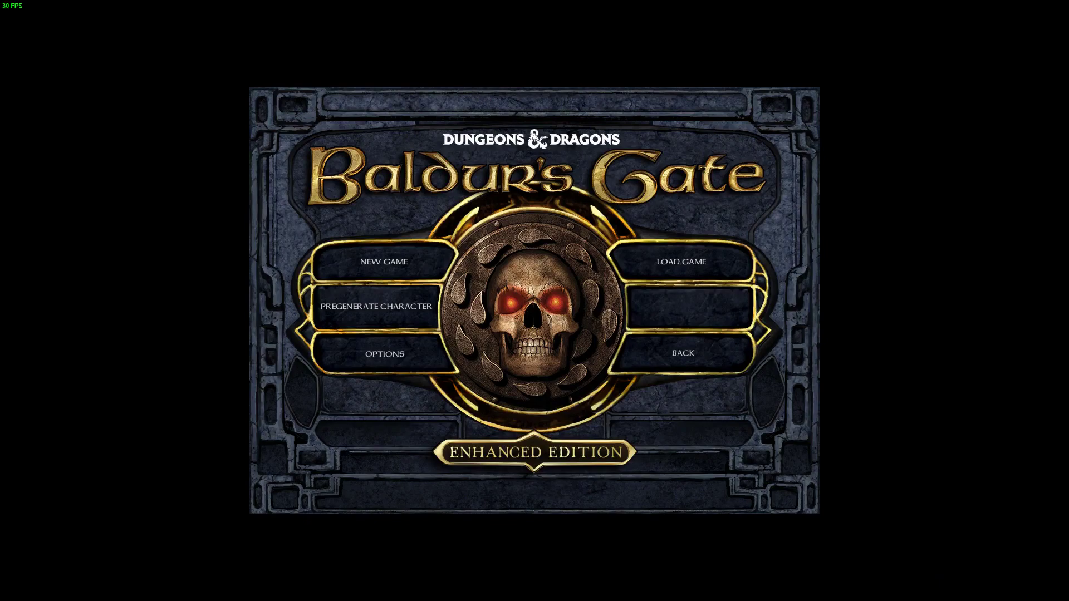
pyautogui.click(376, 305)
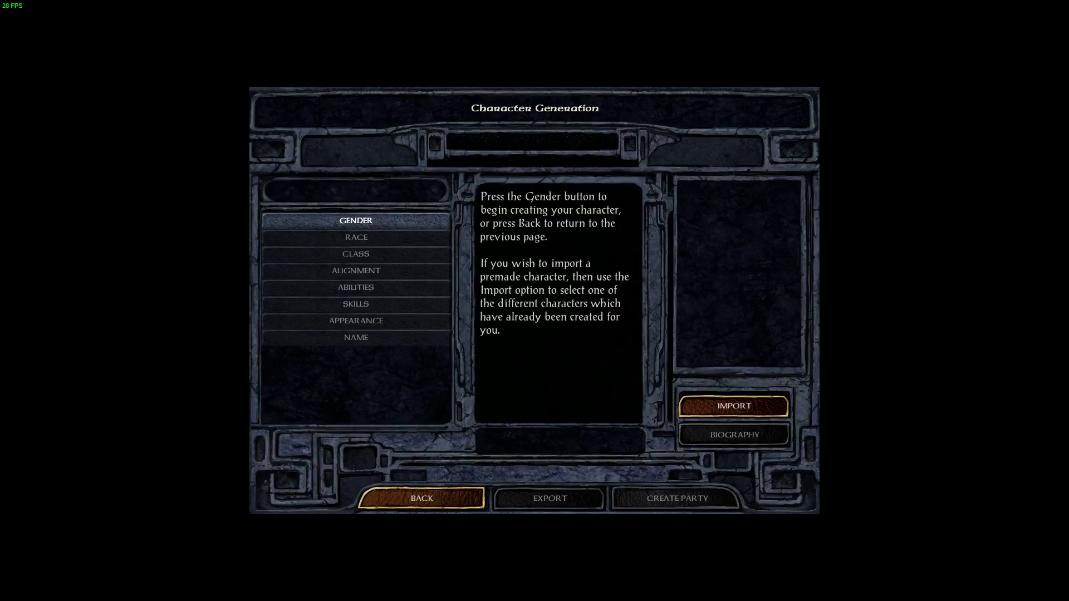
# Set the character's gender to male and accept the default bald warrior portrait.
pyautogui.click(355, 220)
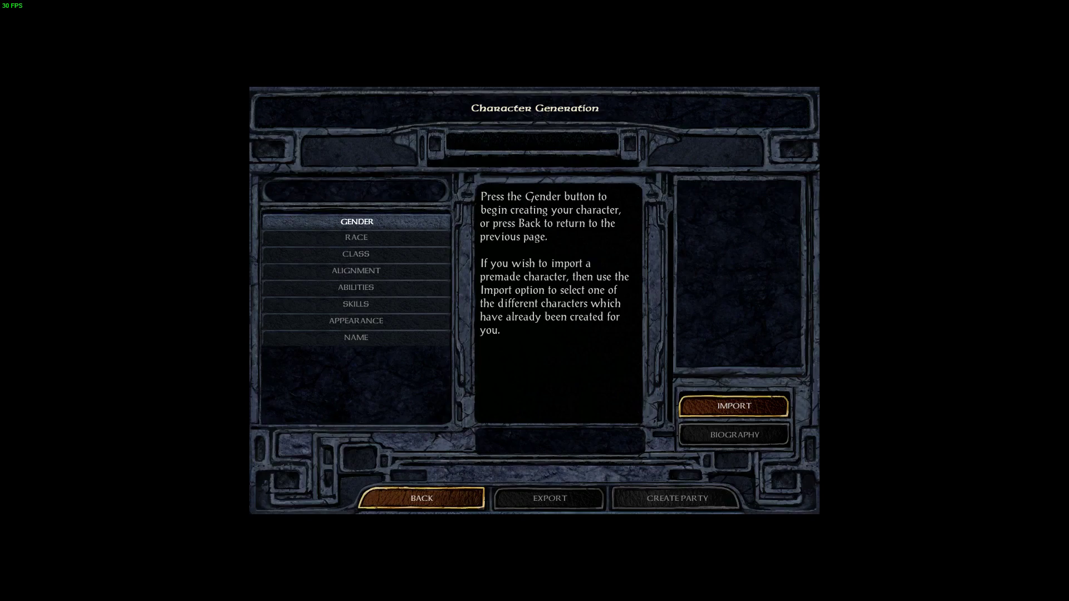
pyautogui.click(319, 307)
pyautogui.click(548, 499)
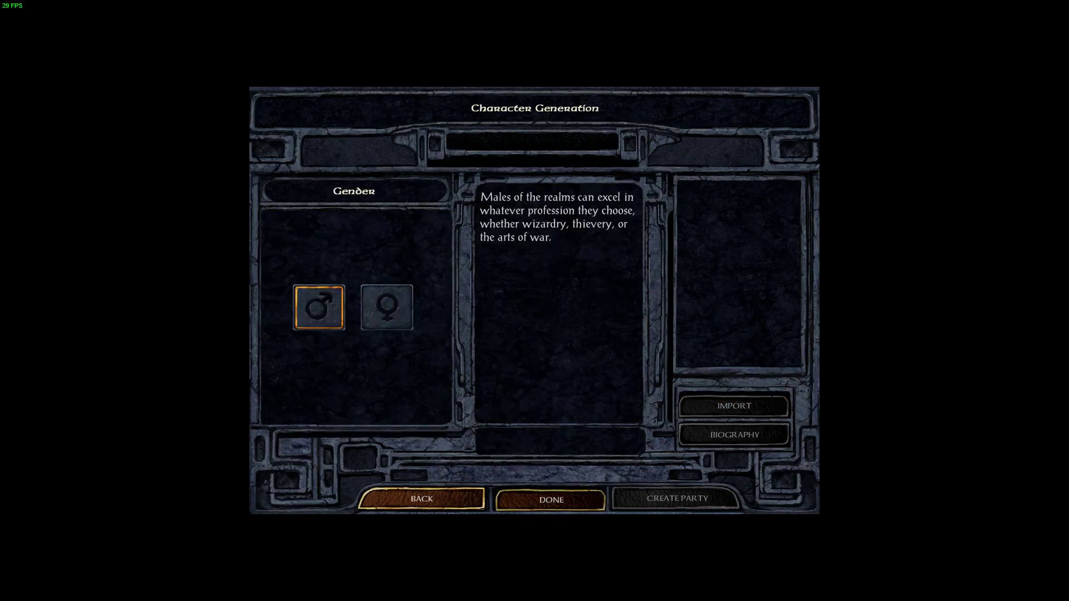
pyautogui.click(548, 498)
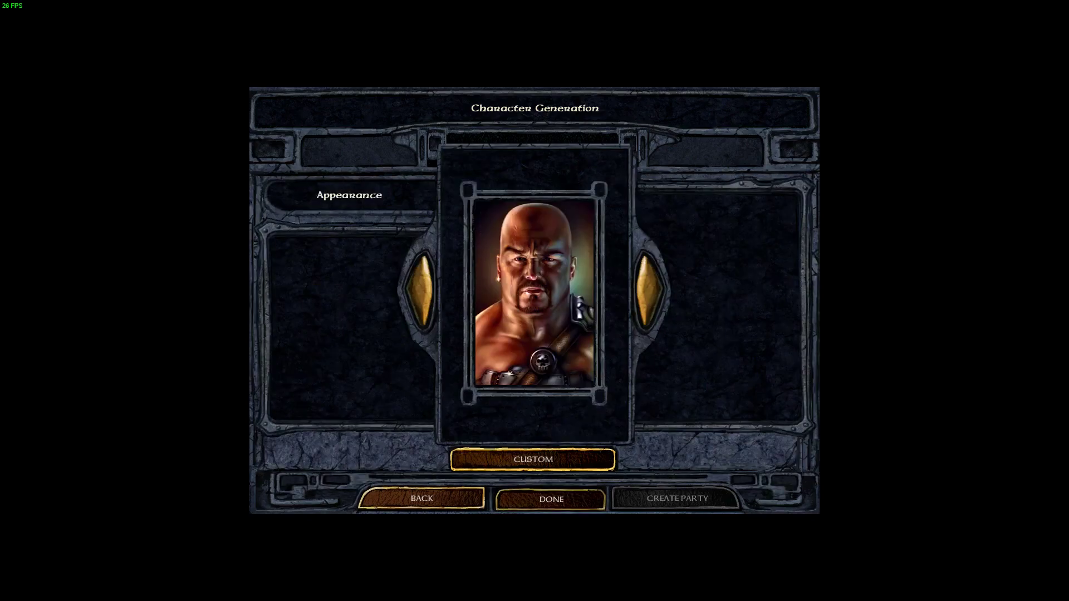
# Set the character's race to Dwarf.
pyautogui.click(356, 237)
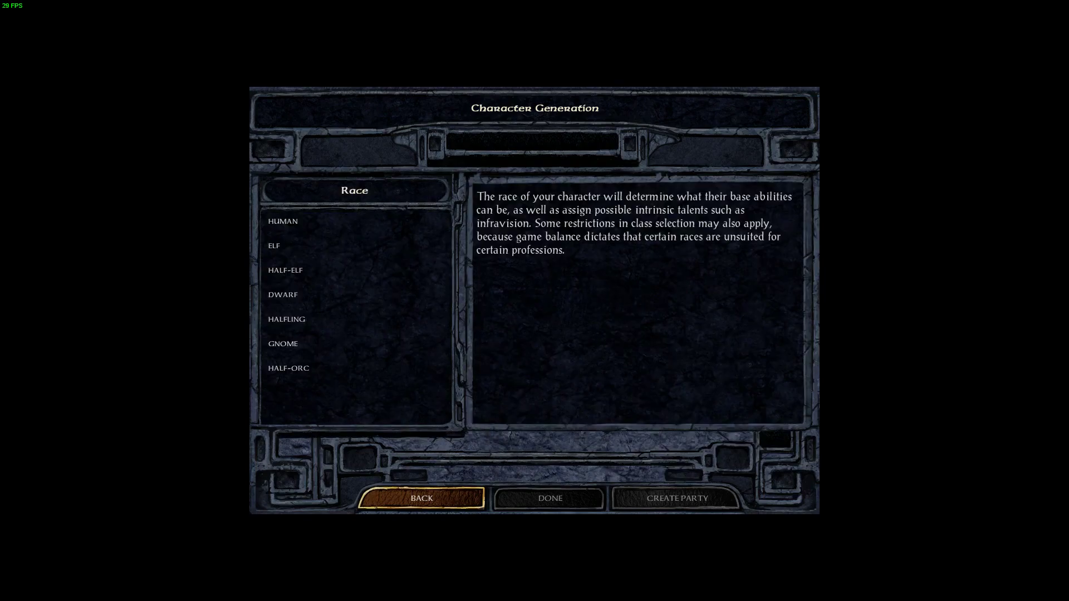
pyautogui.click(354, 294)
pyautogui.click(548, 498)
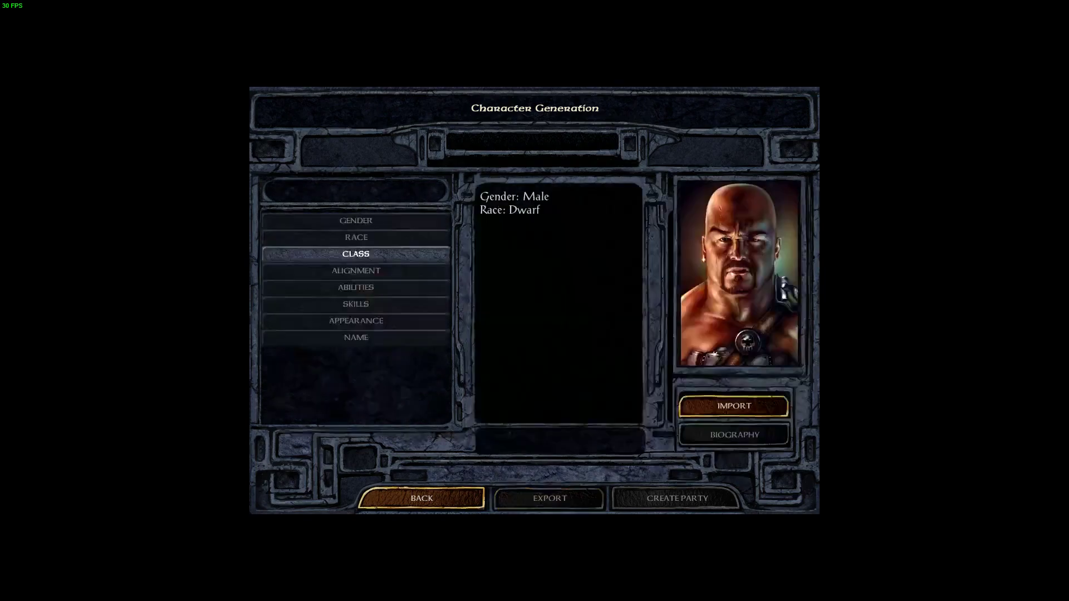
# Set the character's class to Fighter with the plain Fighter class kit.
pyautogui.click(355, 254)
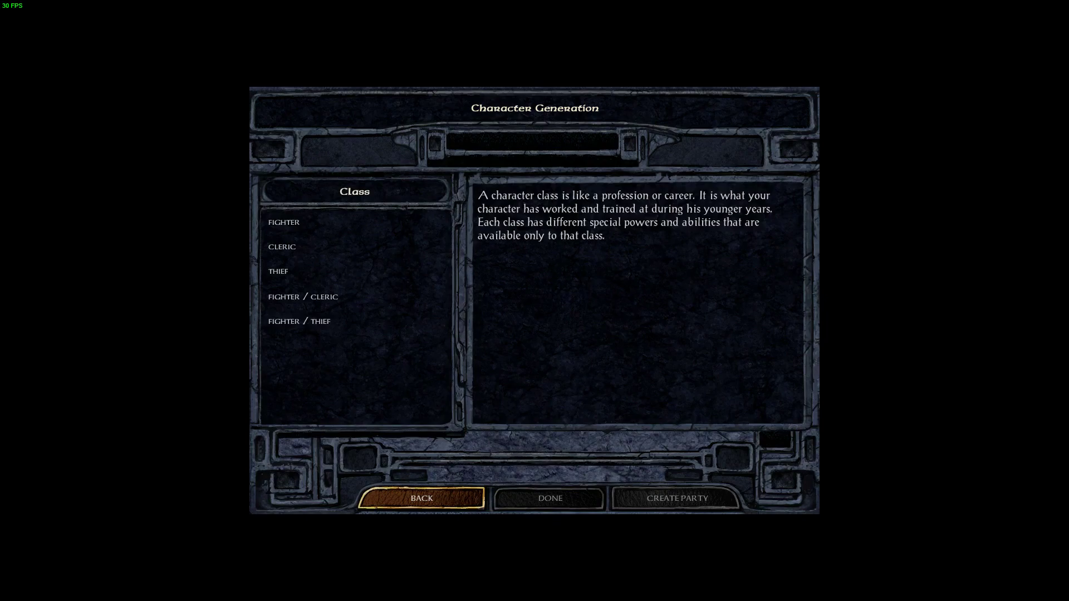
pyautogui.click(354, 222)
pyautogui.click(548, 499)
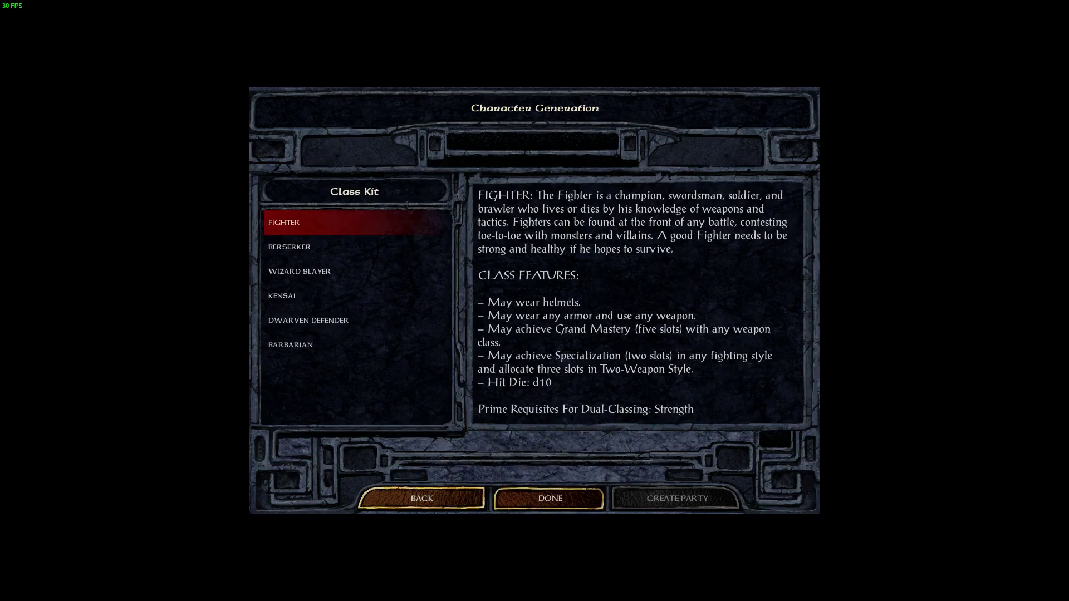
pyautogui.click(549, 498)
# Set the alignment to Lawful Good and accept the rolled ability scores without changing them.
pyautogui.click(356, 270)
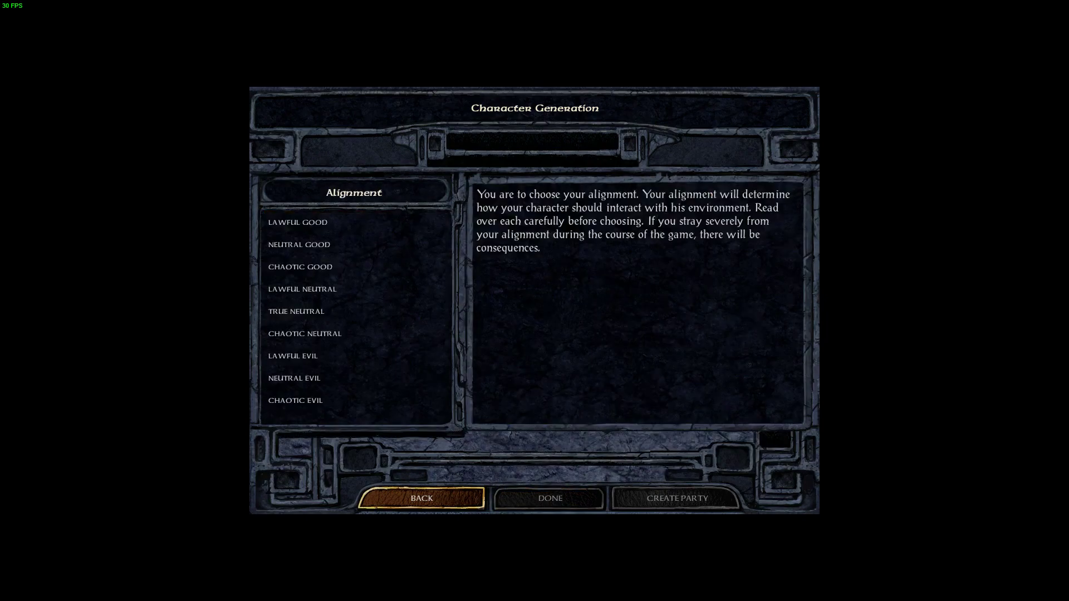
pyautogui.click(354, 222)
pyautogui.click(548, 498)
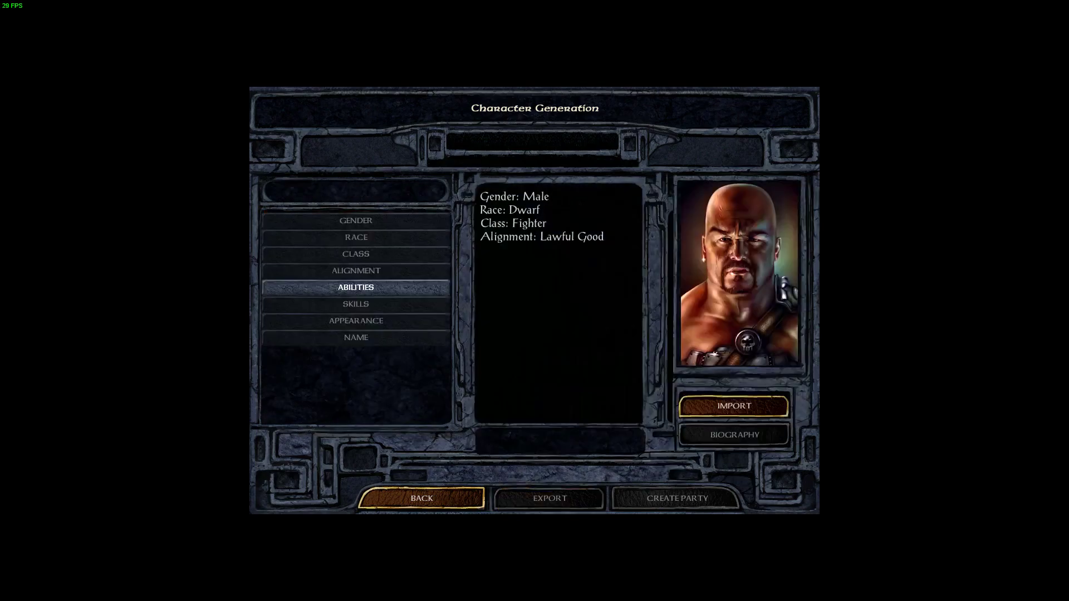
pyautogui.click(356, 288)
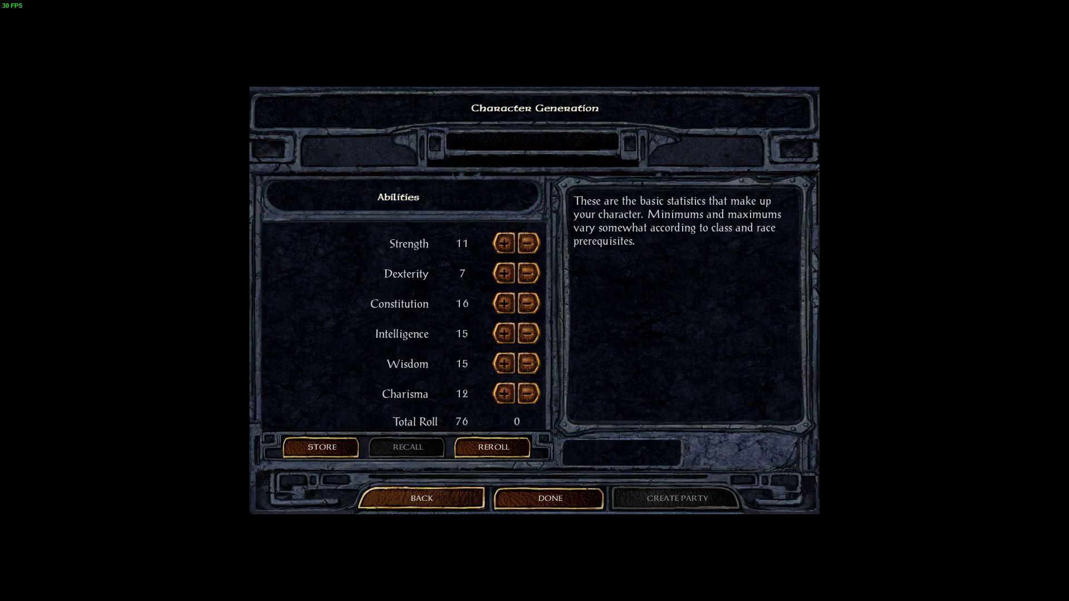
pyautogui.click(548, 498)
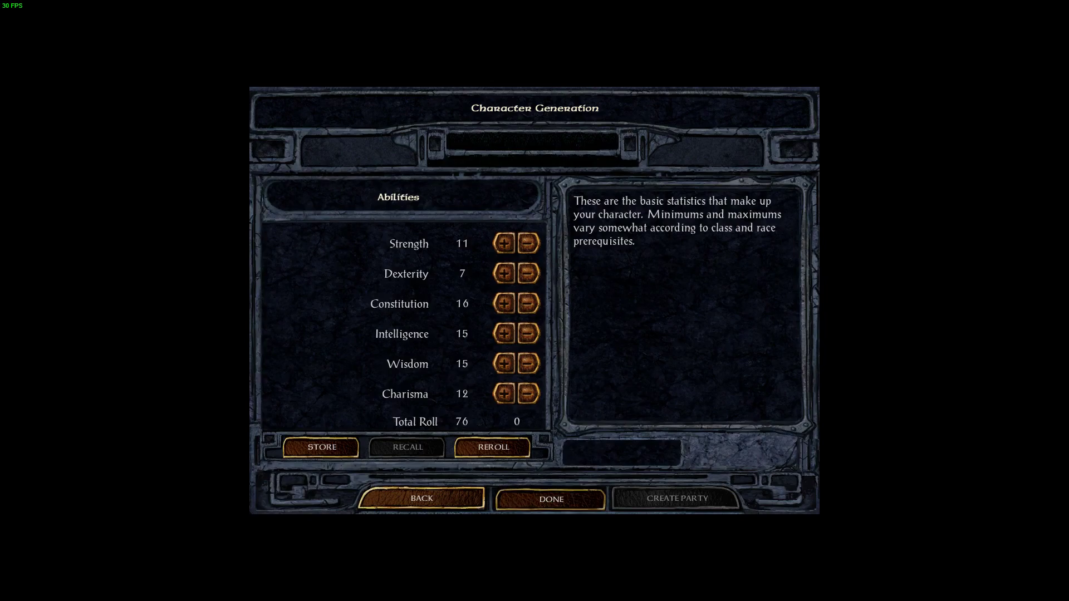
# Assign two proficiency slots to Two-Handed Sword and two to Two-Handed Weapon Style.
pyautogui.click(355, 304)
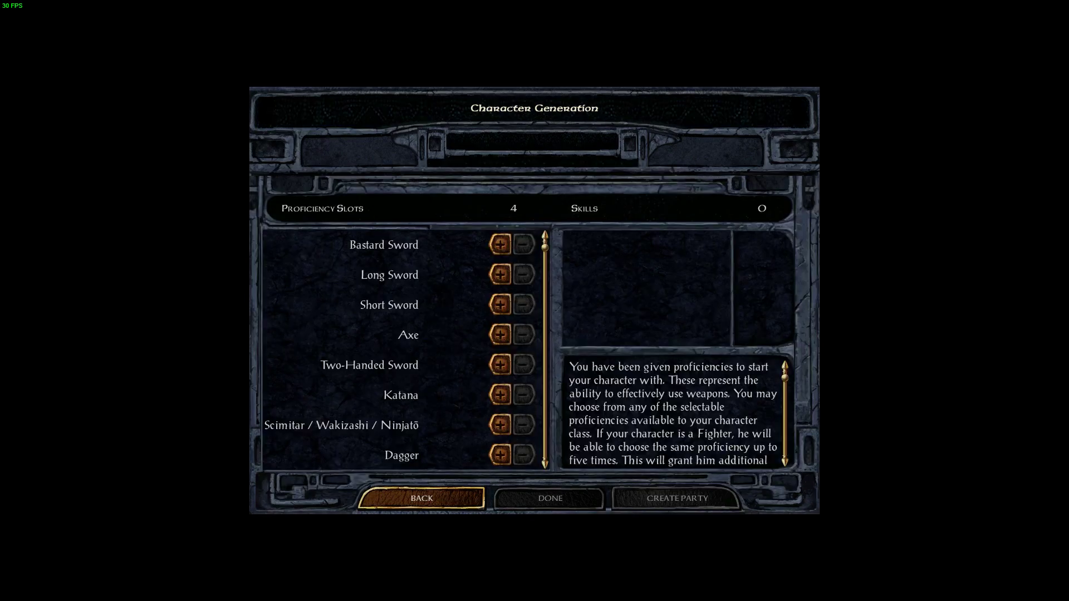
pyautogui.scroll(-5, 398, 350)
pyautogui.scroll(4, 398, 350)
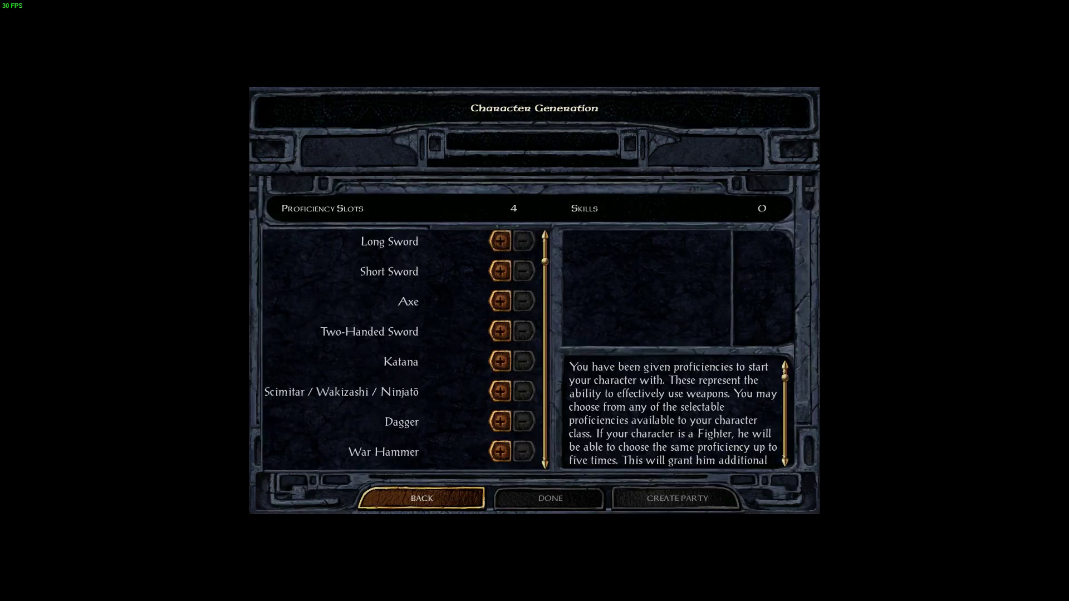
pyautogui.click(500, 331)
pyautogui.click(499, 331)
pyautogui.scroll(-12, 500, 331)
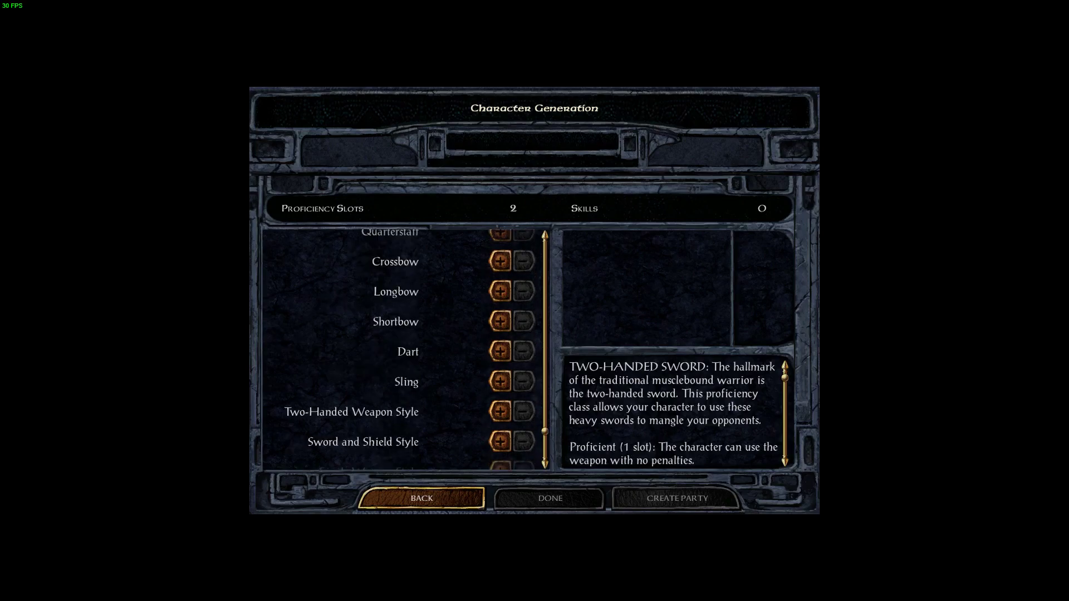
pyautogui.click(500, 411)
pyautogui.click(500, 412)
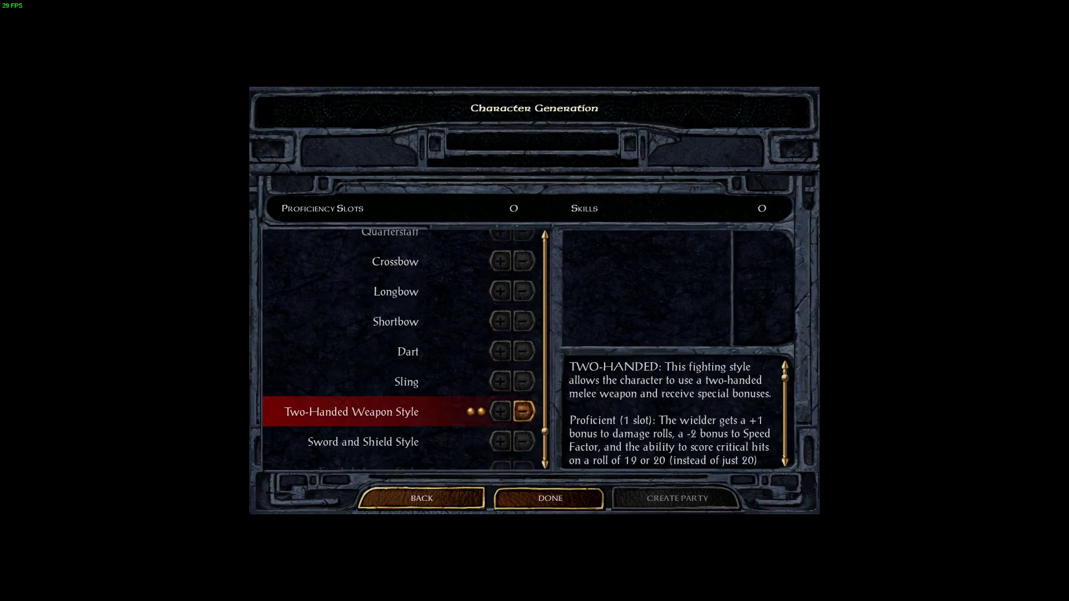
pyautogui.click(548, 497)
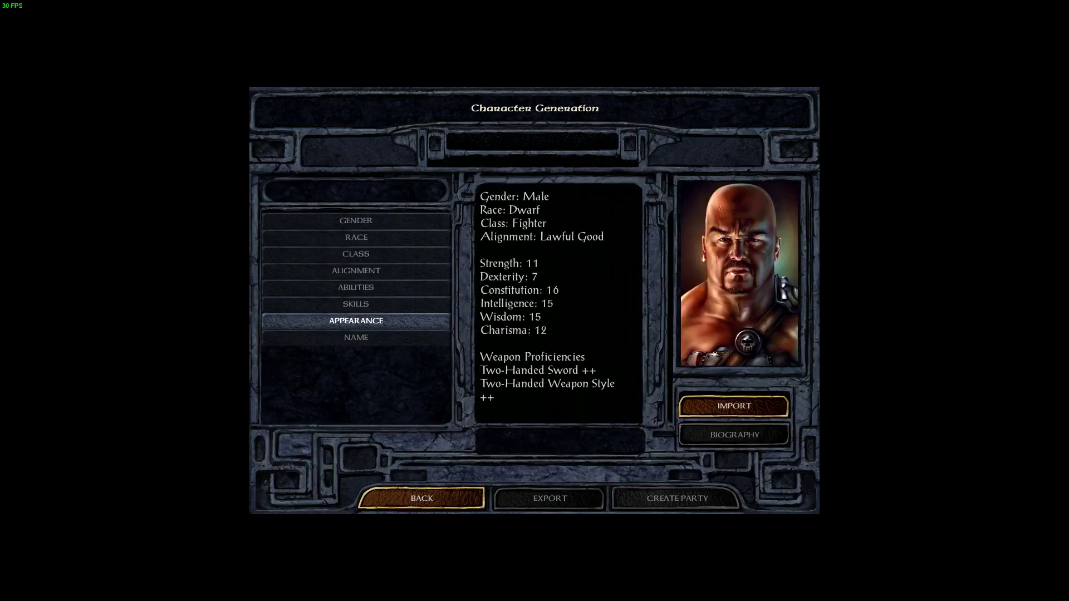
# Accept the default appearance colors and the DEFAULT sound set for the character.
pyautogui.click(356, 321)
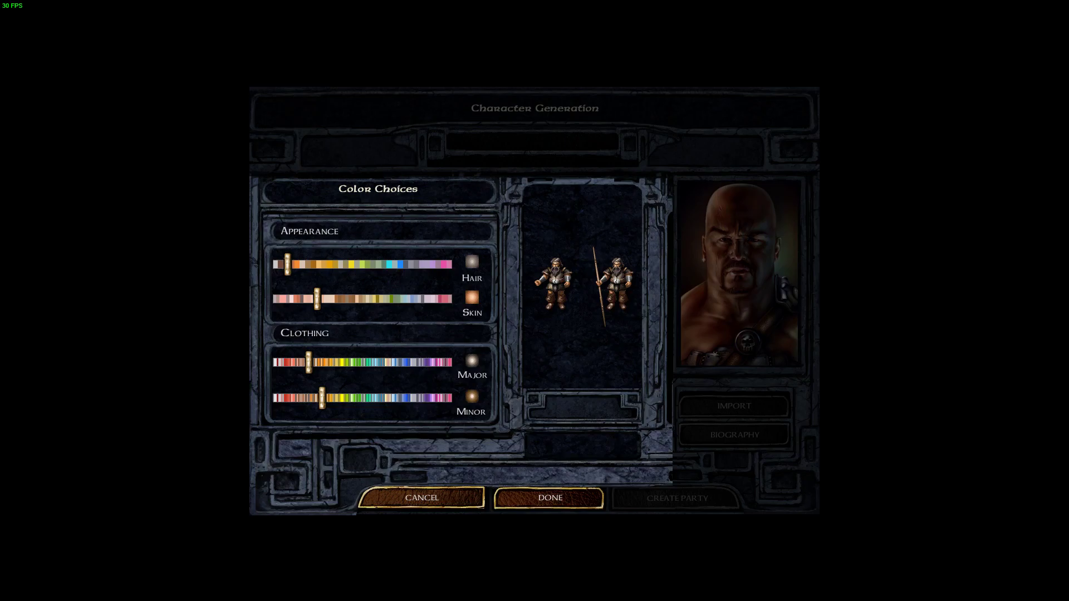
pyautogui.press('Return')
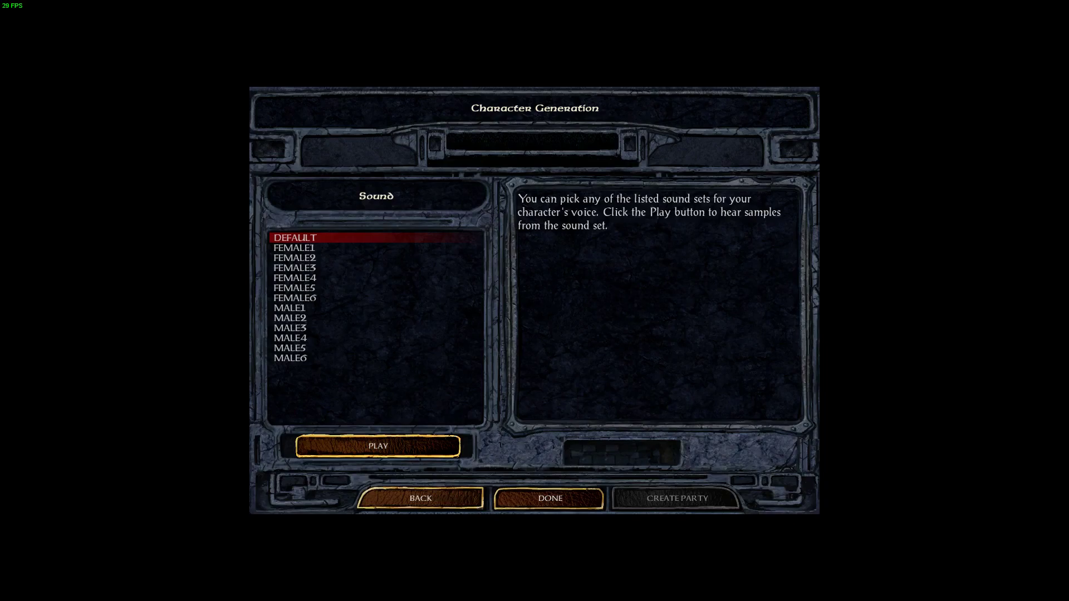
pyautogui.press('Return')
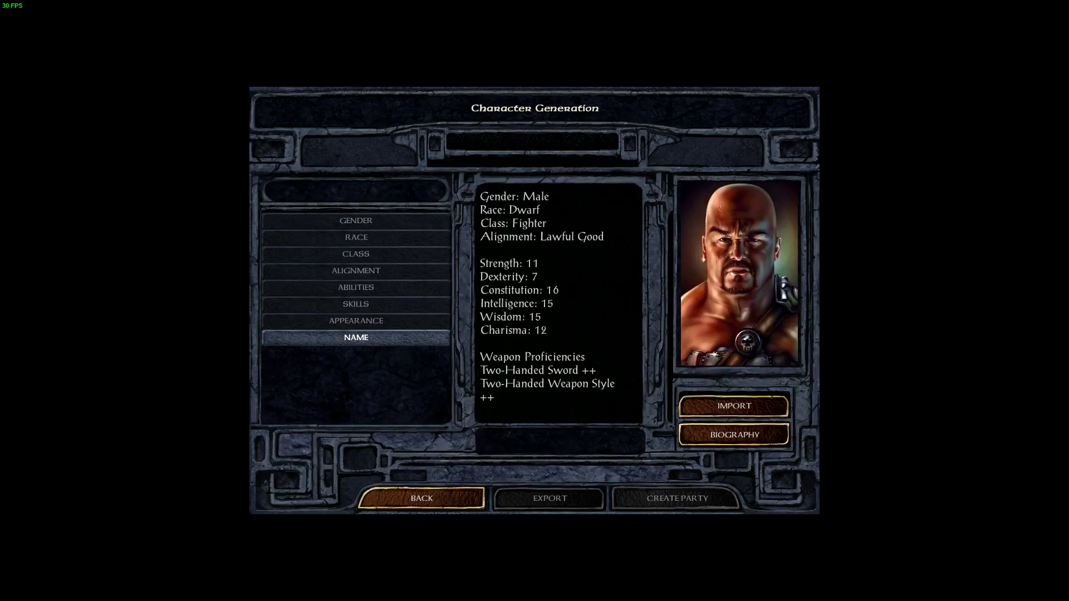
# Name the character Practicedwarf.
pyautogui.press('Return')
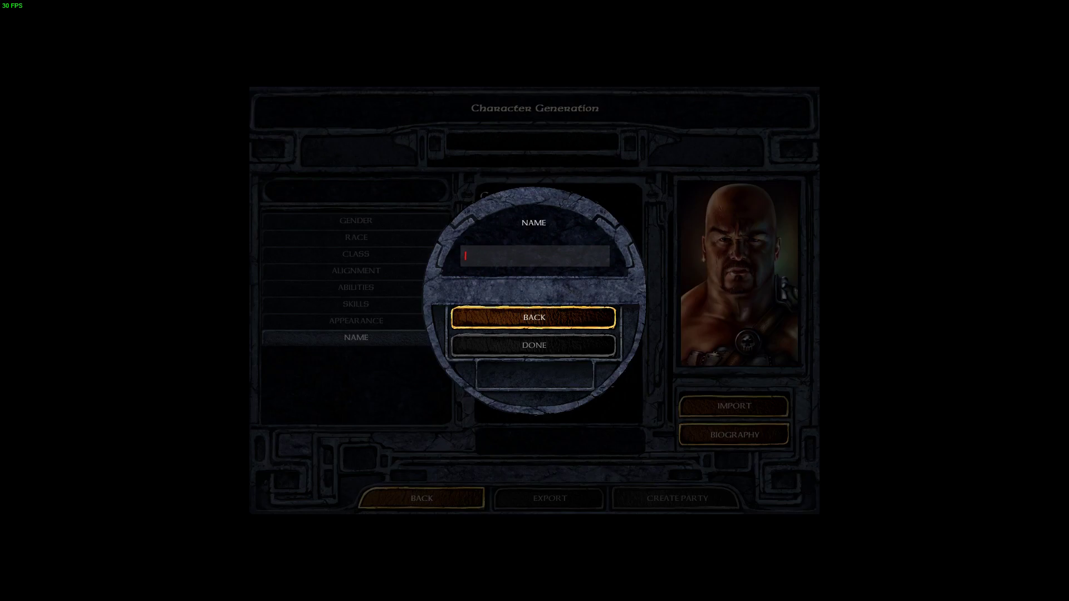
pyautogui.write('Practi')
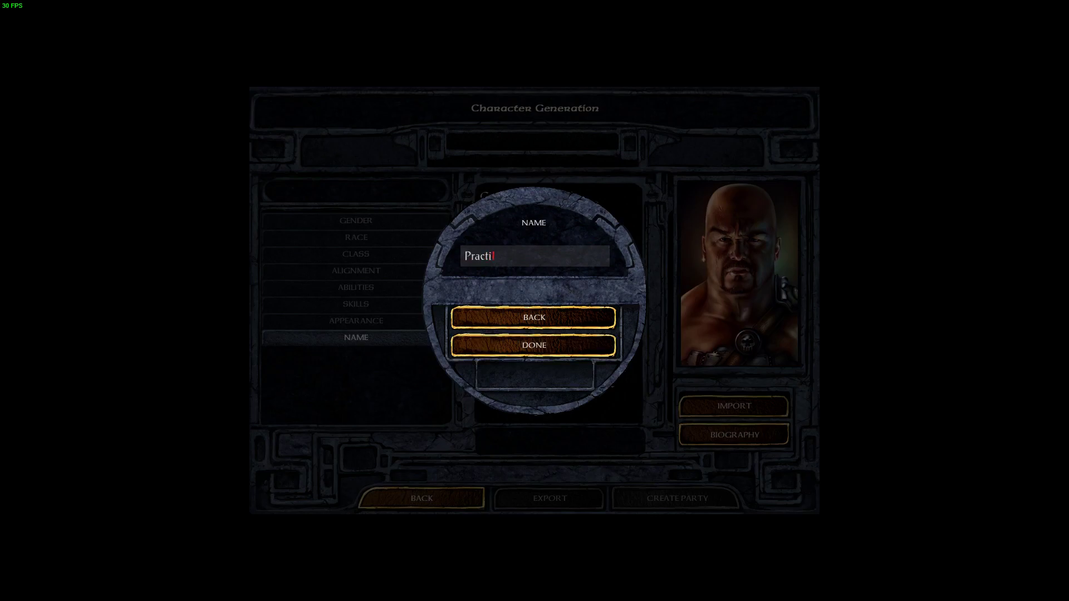
pyautogui.write('cedwarf')
pyautogui.press('Return')
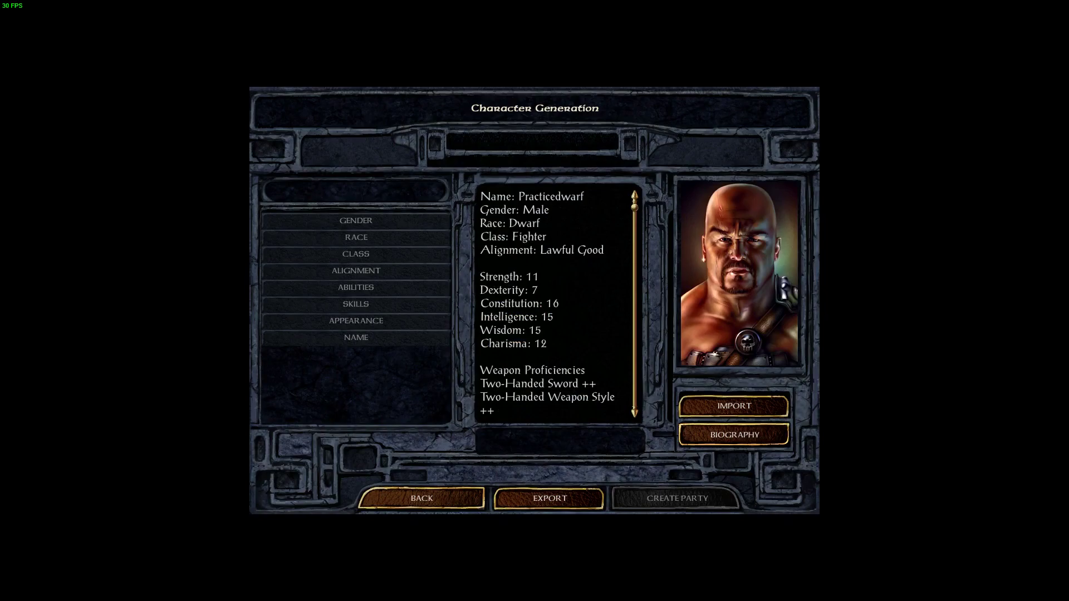
# Export the finished character under the filename Practice.
pyautogui.click(550, 498)
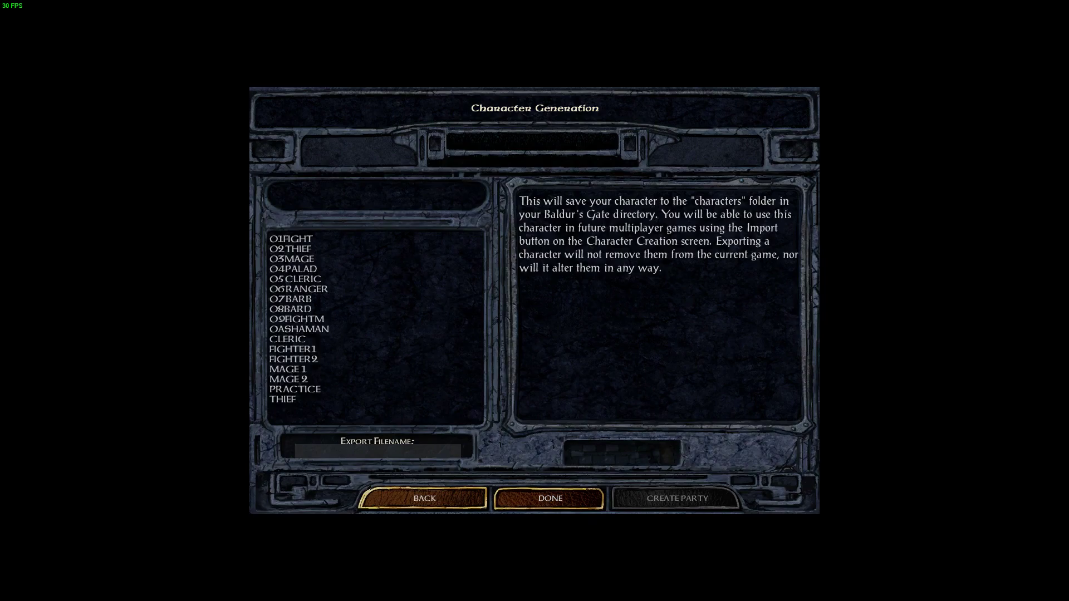
pyautogui.write('Practice')
pyautogui.press('Return')
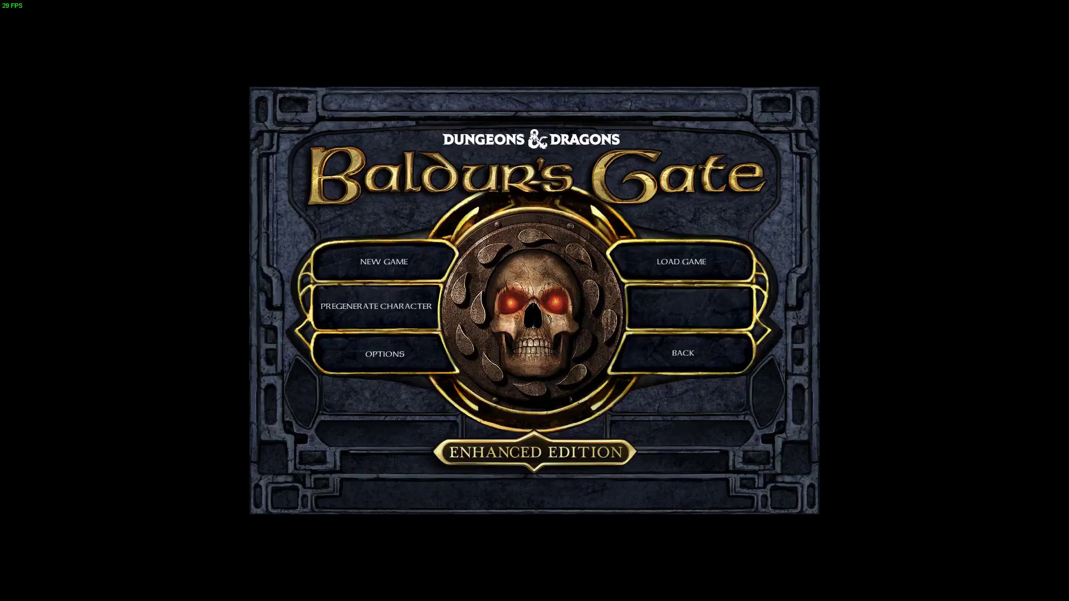
# Leave the single-player and main menus and quit the game to the desktop.
pyautogui.click(682, 353)
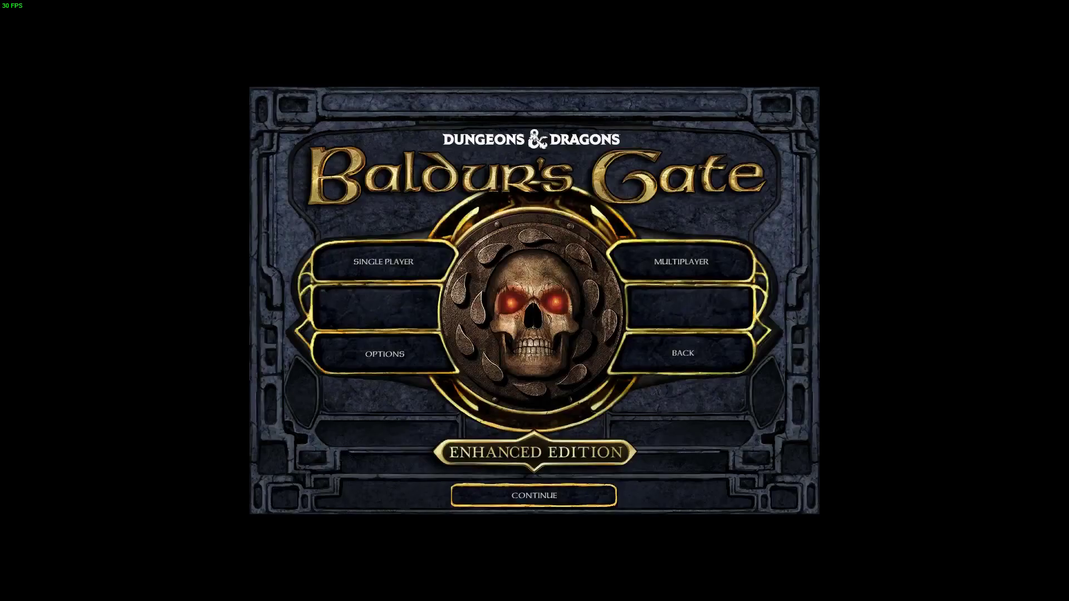
pyautogui.click(682, 353)
pyautogui.press('Escape')
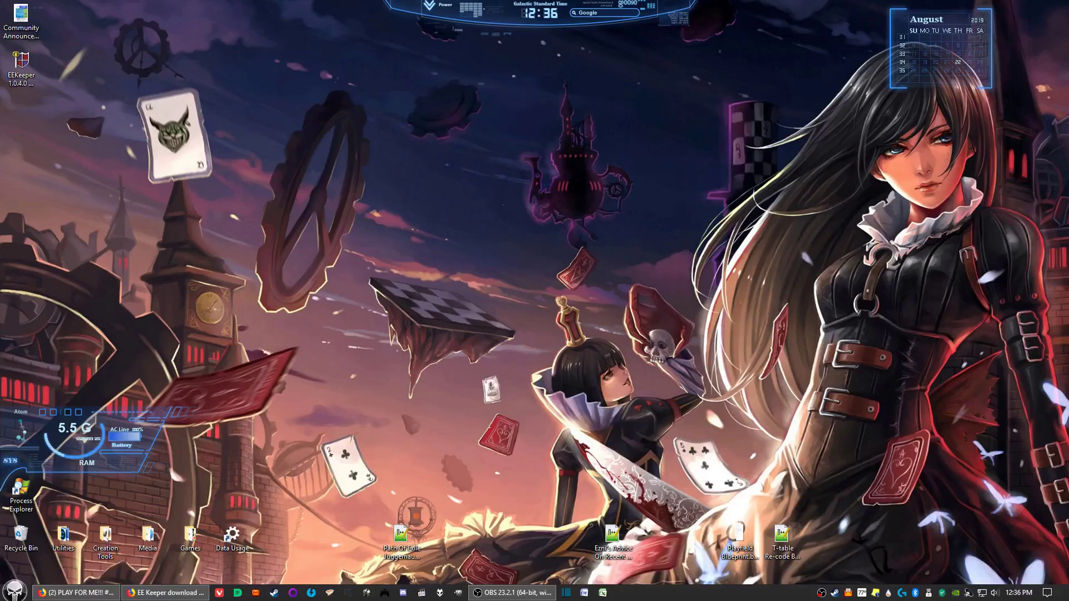
# Switch to Firefox and download EEKeeper 1.0.4.0 Setup.exe from the project's file list to the Desktop, replacing the existing copy.
pyautogui.click(165, 592)
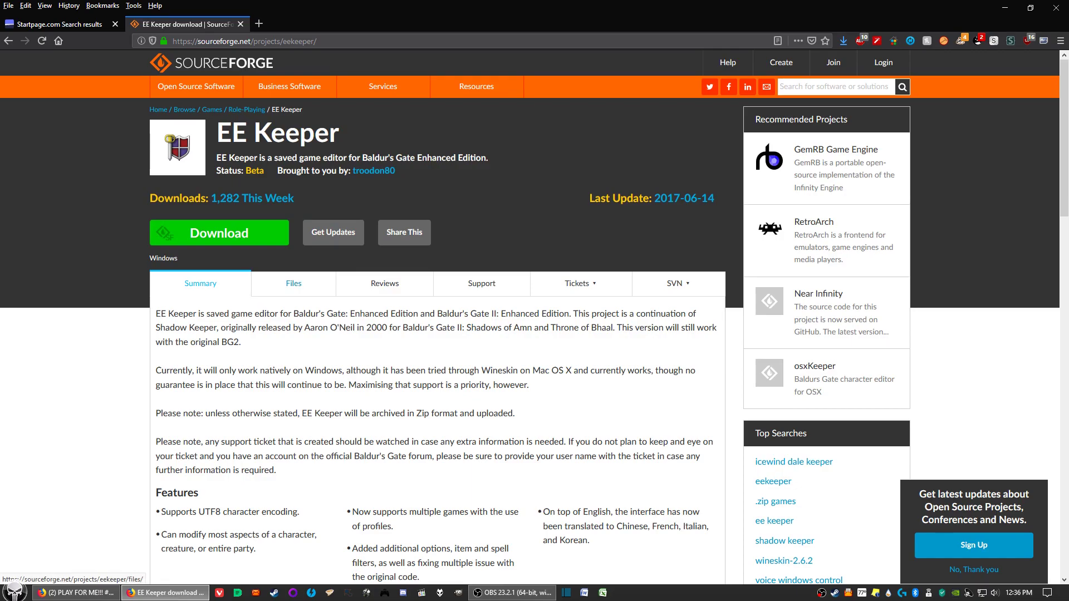
pyautogui.click(293, 284)
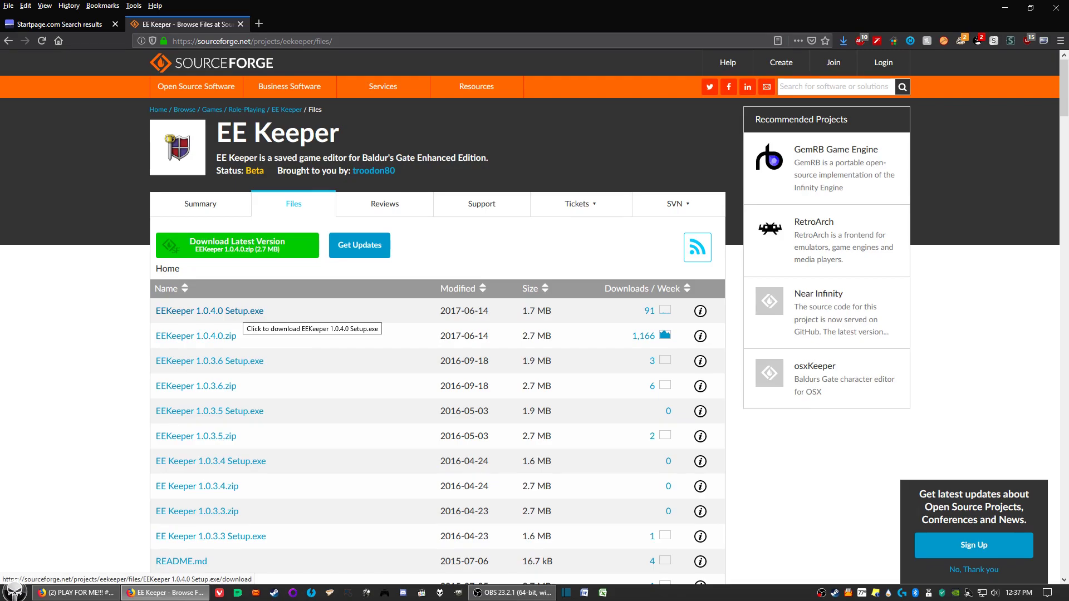
pyautogui.click(245, 312)
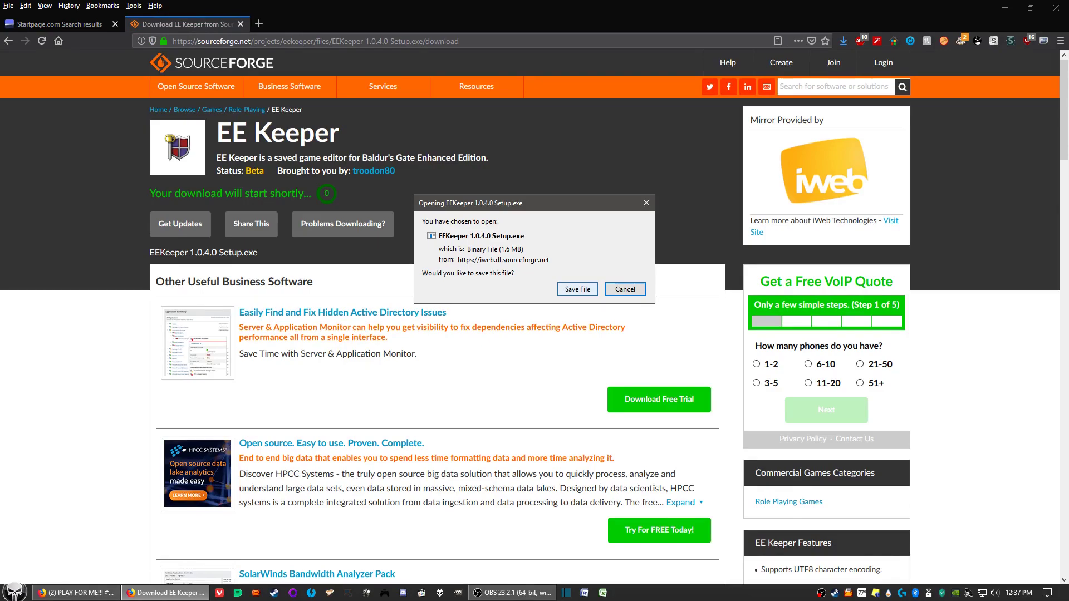
pyautogui.click(577, 289)
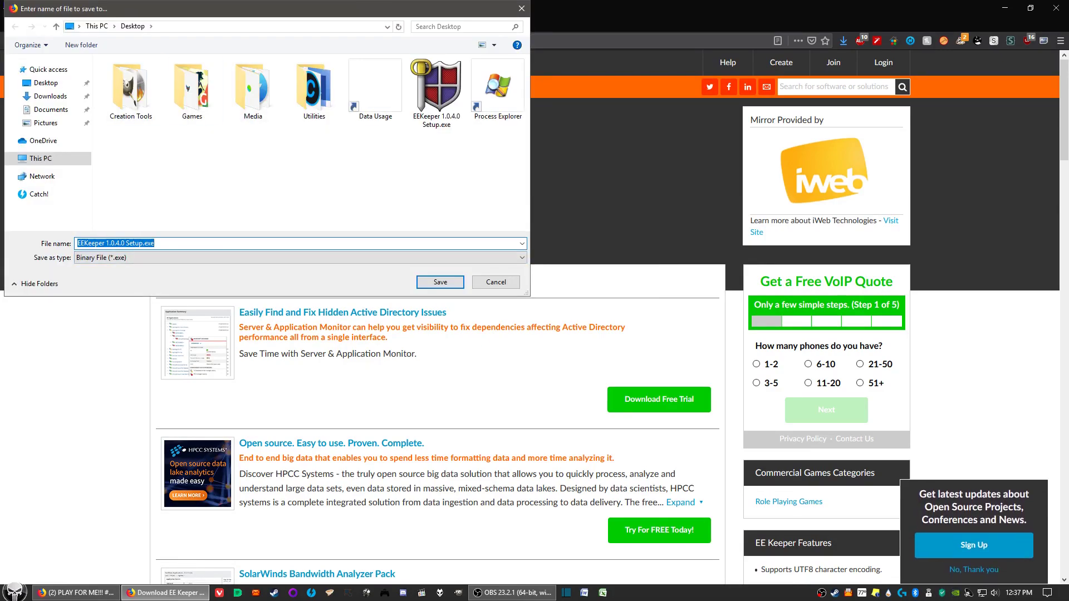
pyautogui.click(439, 282)
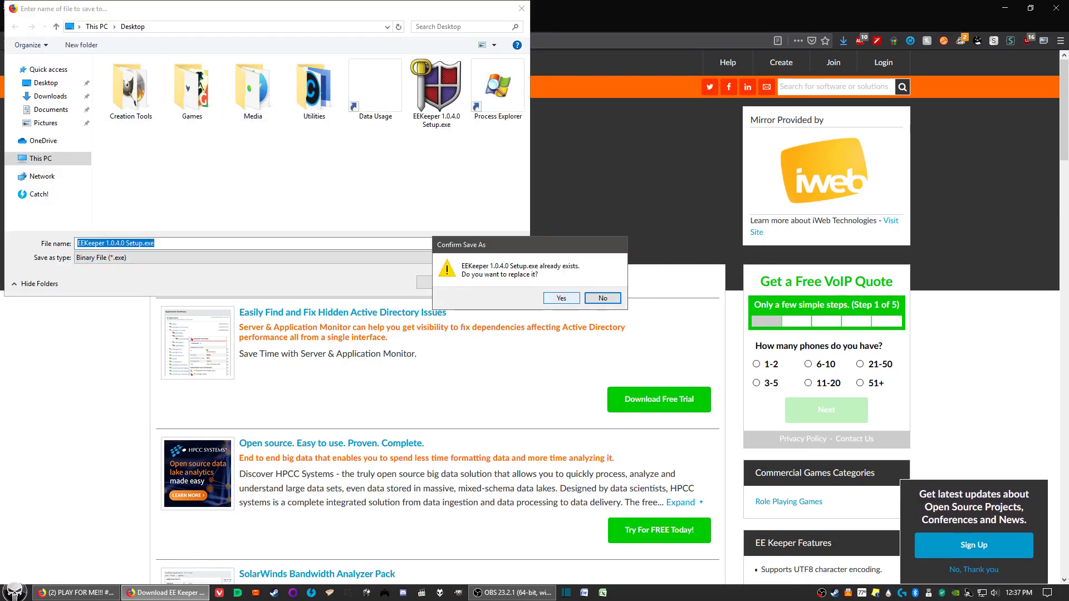
pyautogui.click(562, 298)
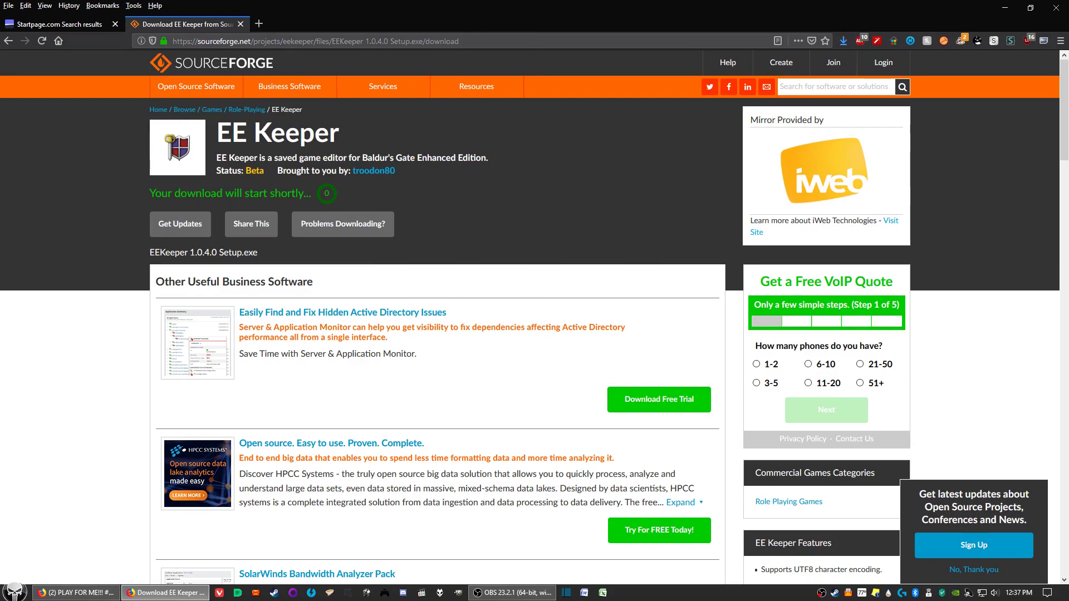
# Run the EEKeeper 1.0.4.0 installer from the desktop and accept its license agreement.
pyautogui.click(1004, 8)
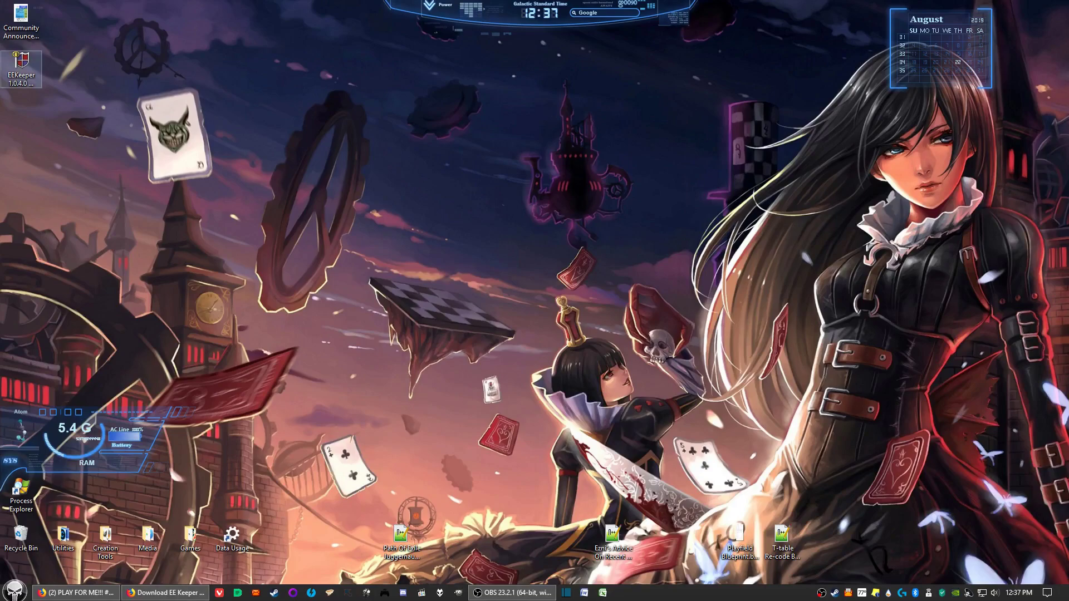
pyautogui.doubleClick(21, 63)
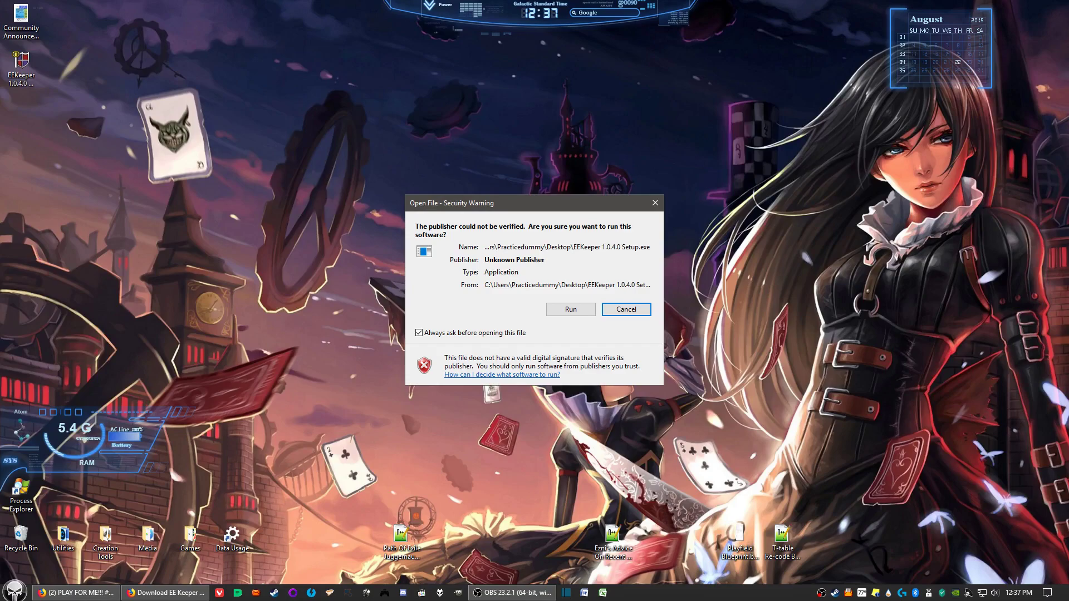
pyautogui.click(570, 309)
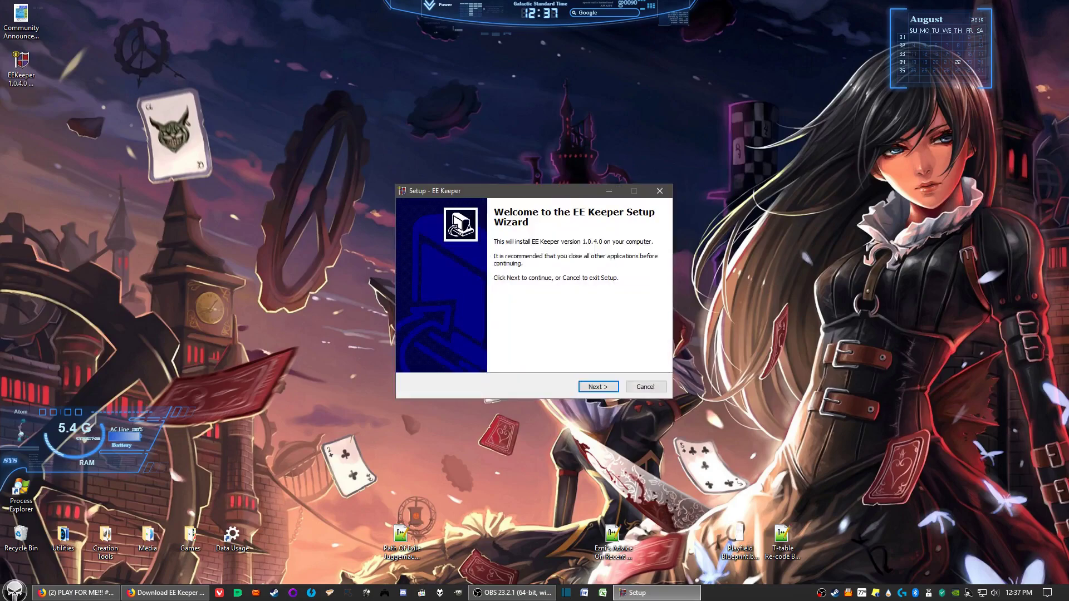
pyautogui.click(599, 387)
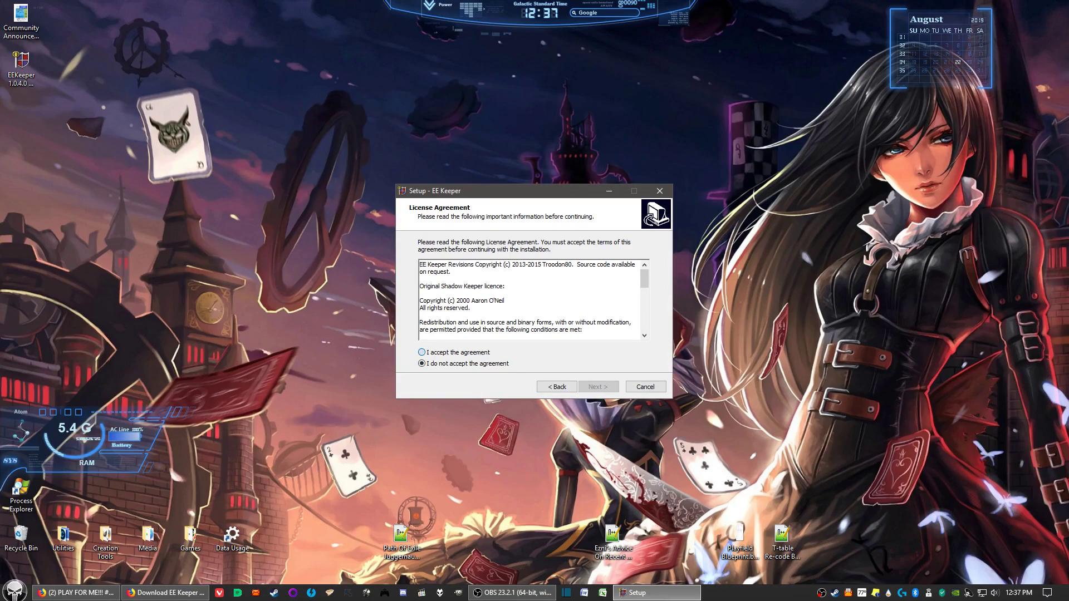
pyautogui.click(422, 351)
pyautogui.click(598, 387)
# Install EE Keeper in the default folder with the core files and English language, and finish the setup.
pyautogui.click(598, 386)
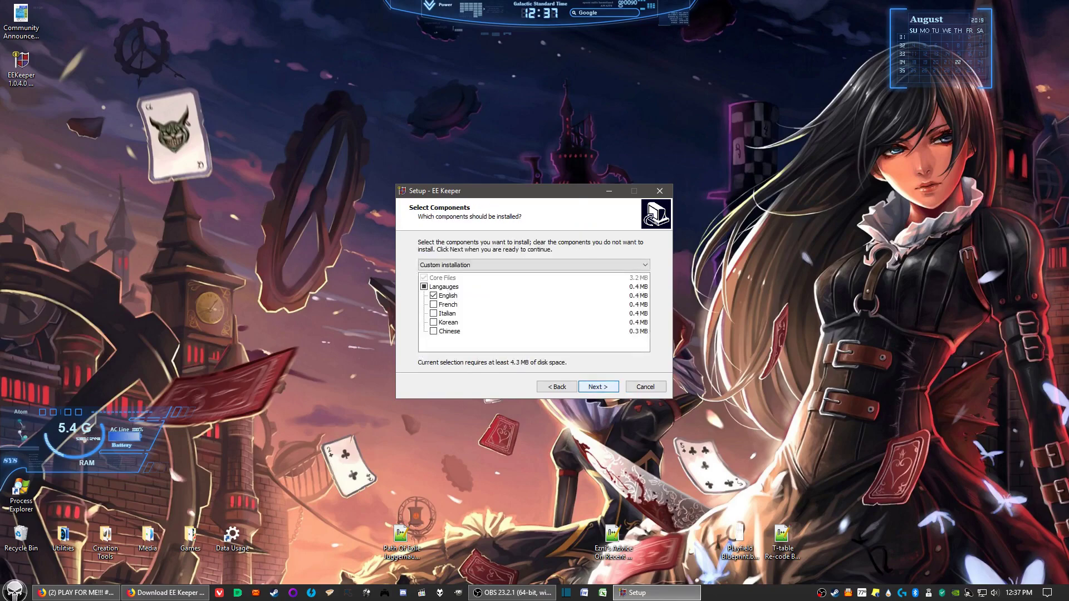
pyautogui.click(598, 386)
pyautogui.click(598, 386)
pyautogui.click(598, 386)
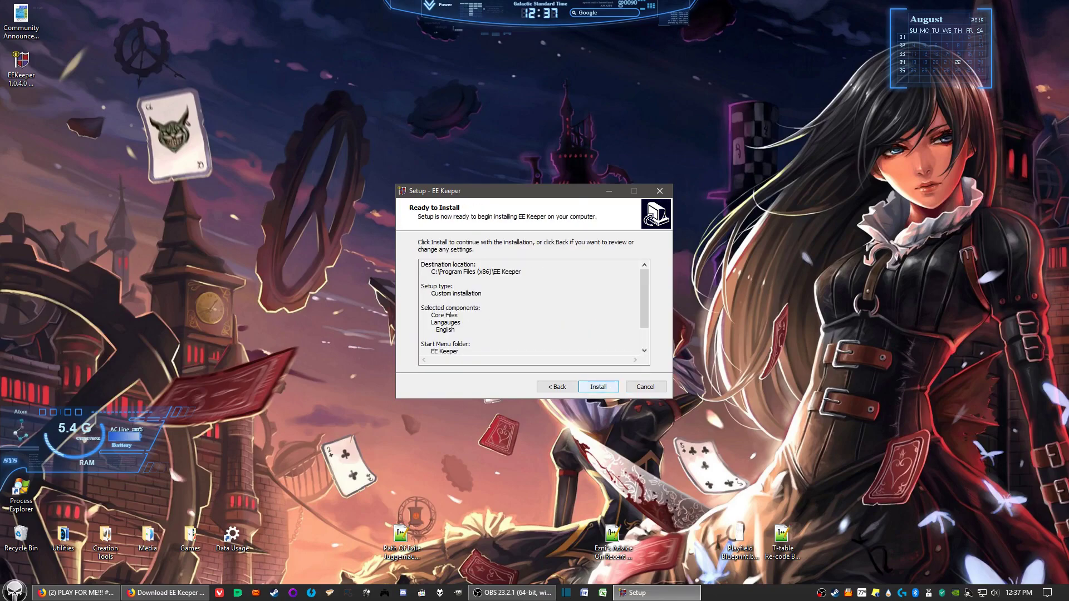
pyautogui.click(598, 386)
pyautogui.click(599, 386)
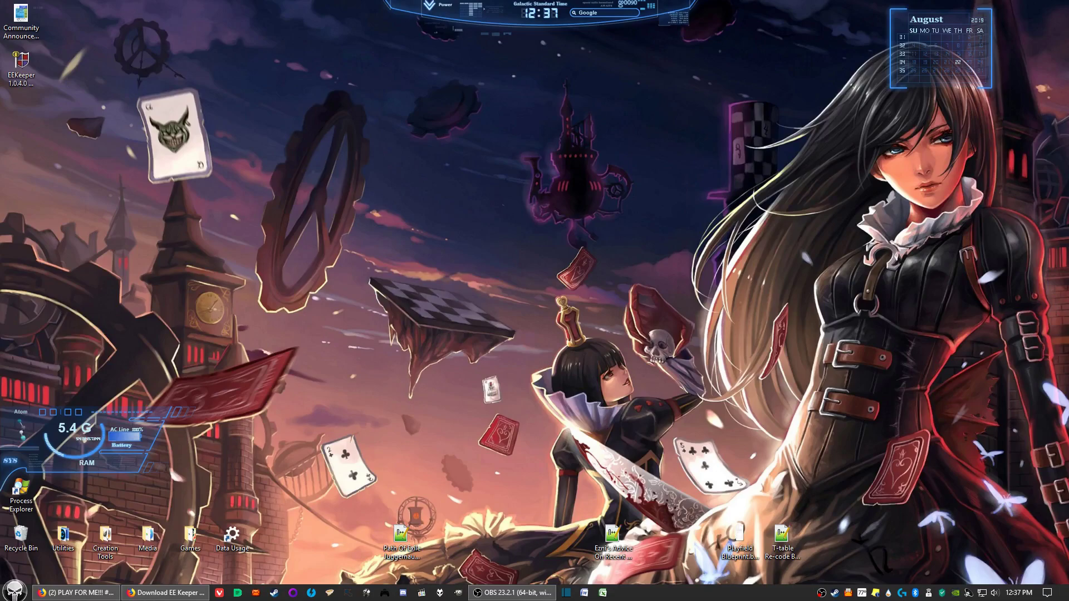
# Launch the installed EE Keeper program.
pyautogui.click(15, 591)
pyautogui.moveTo(73, 545)
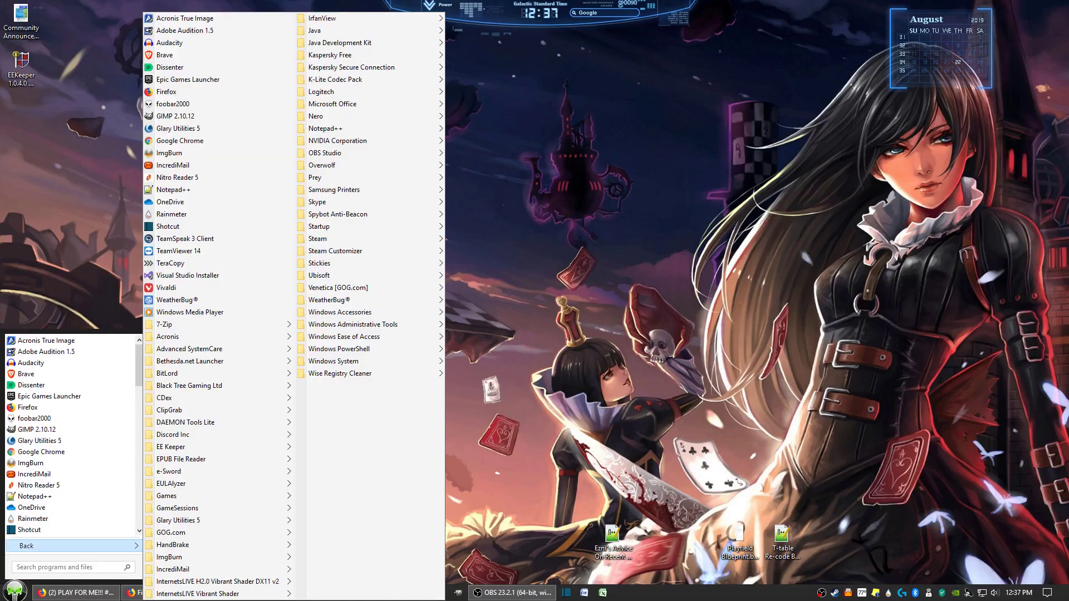
pyautogui.moveTo(223, 446)
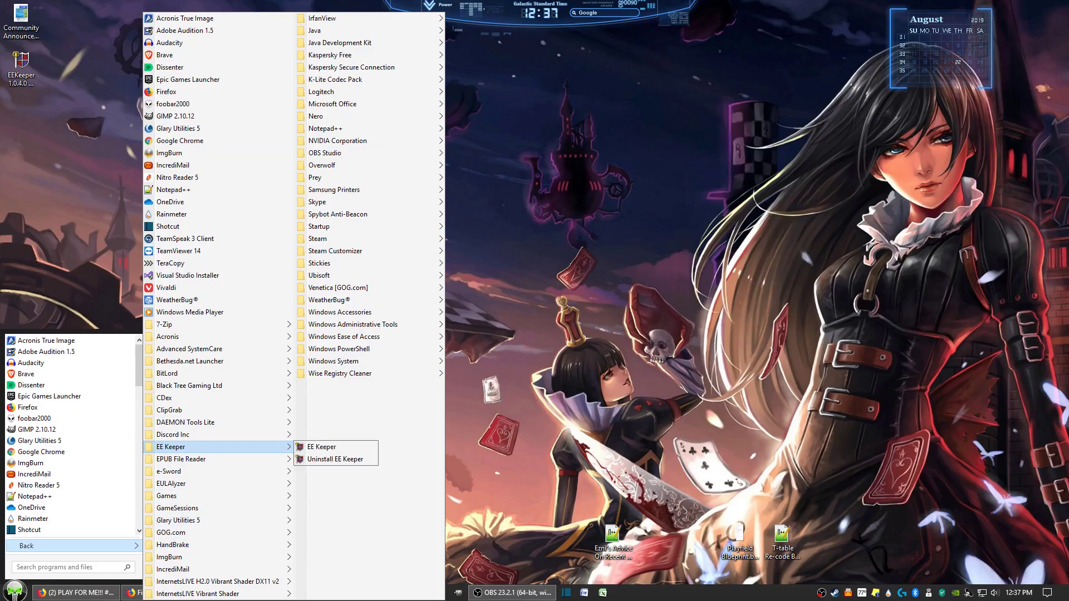
pyautogui.click(322, 447)
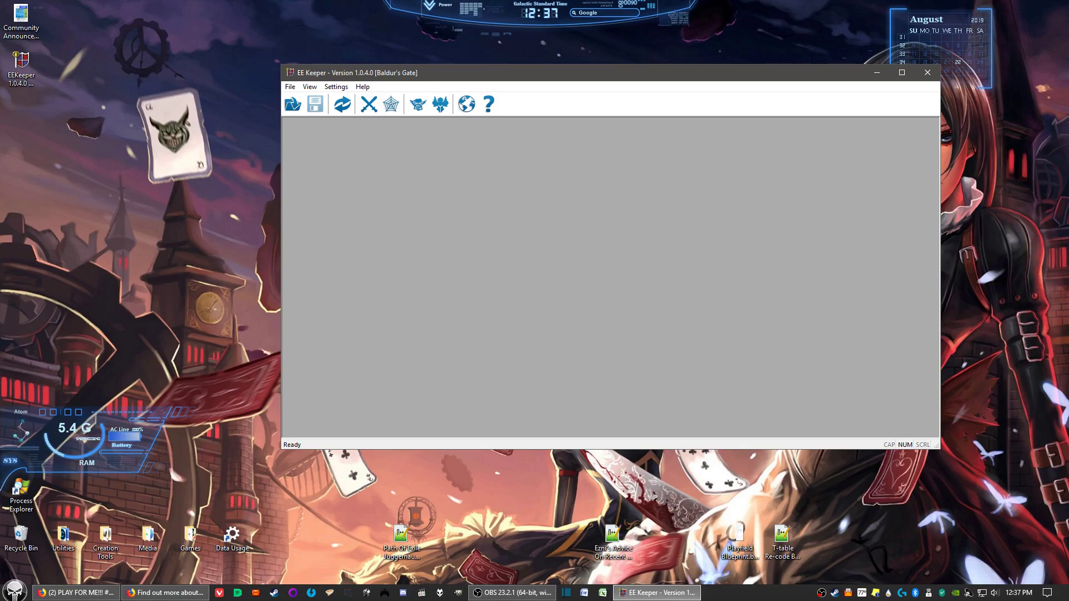
# Open the exported character file Practice.chr from the Baldur's Gate - Enhanced Edition characters folder.
pyautogui.click(290, 86)
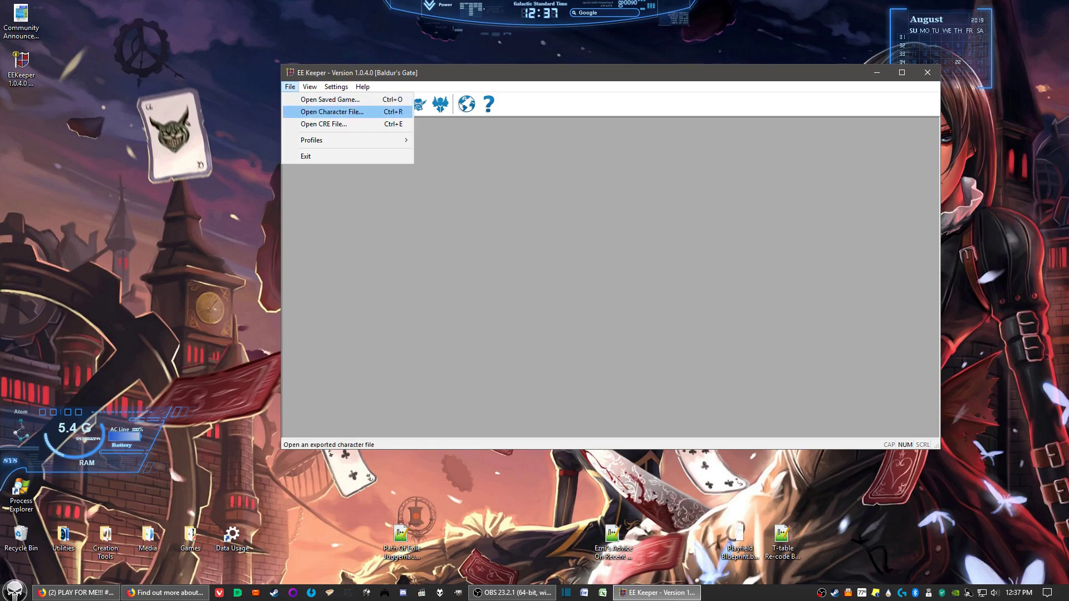
pyautogui.click(332, 111)
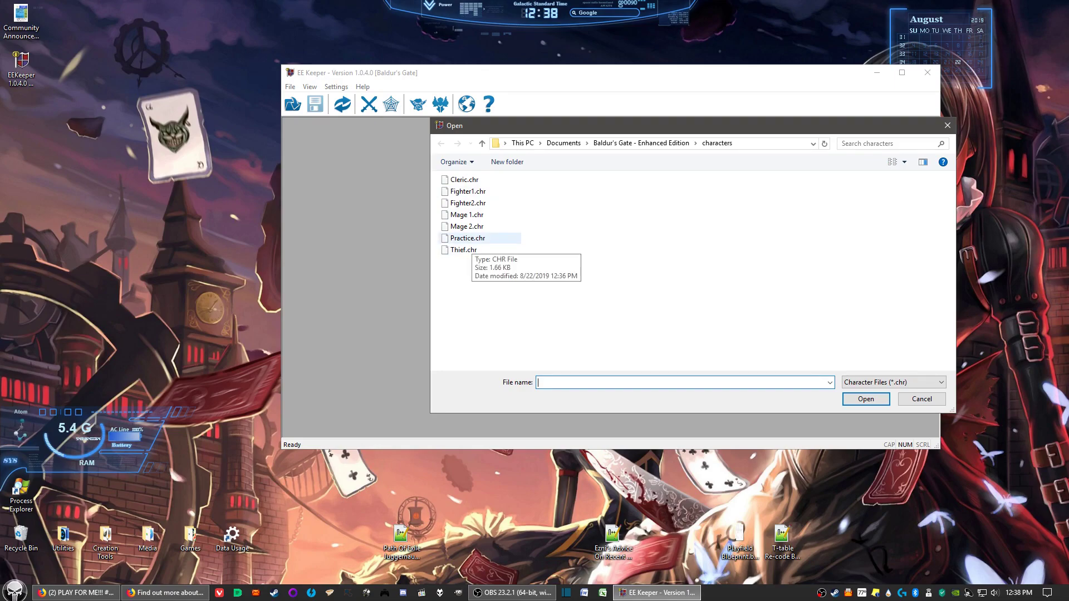
pyautogui.click(472, 240)
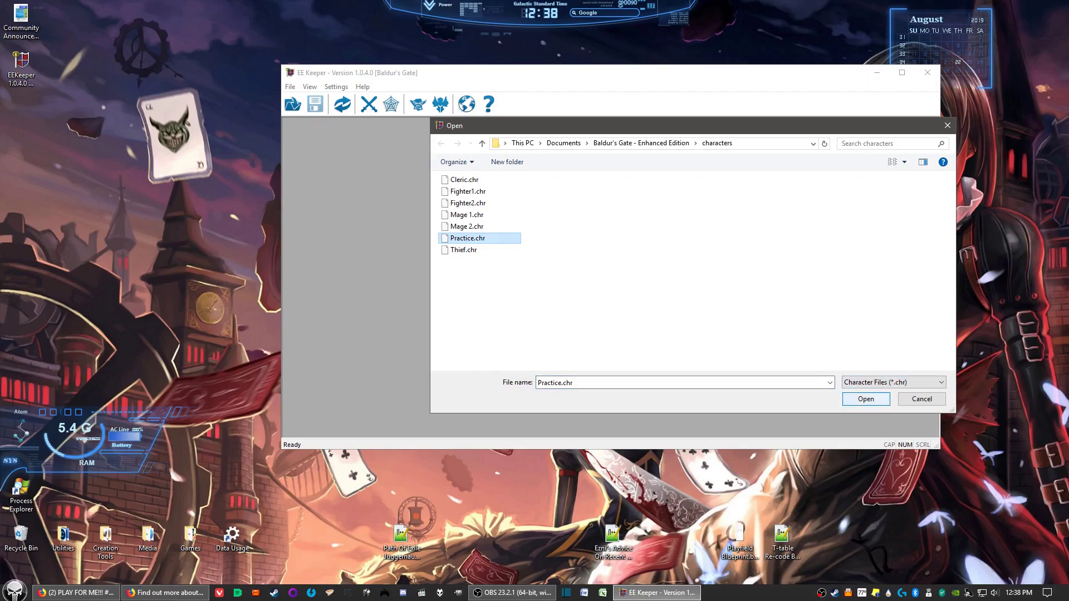
pyautogui.click(865, 398)
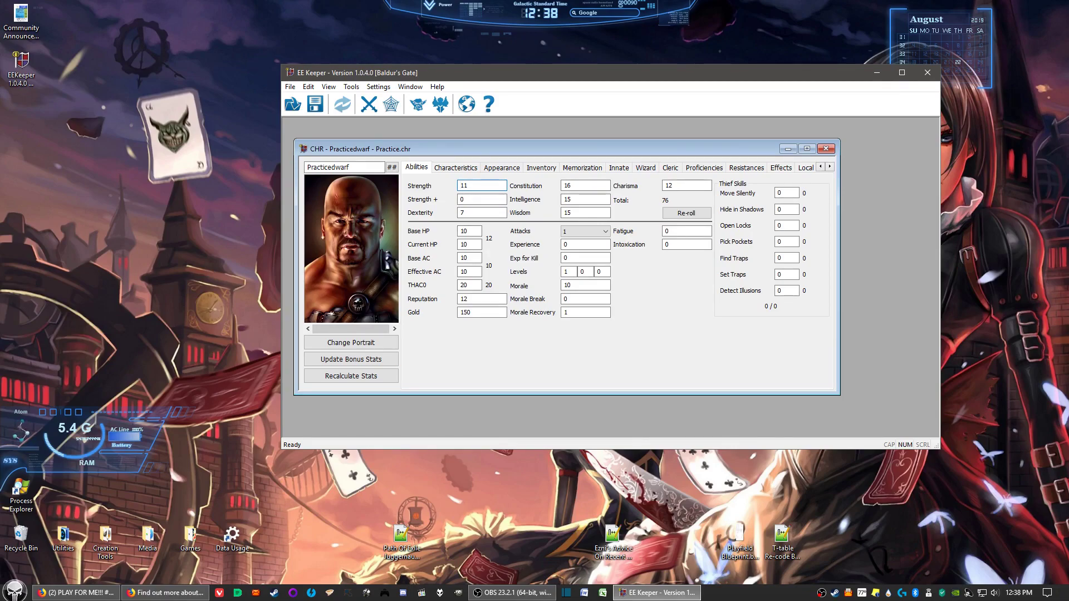
# Set the character's Strength to 18 and Strength + to 100.
pyautogui.doubleClick(463, 185)
pyautogui.press('BackSpace')
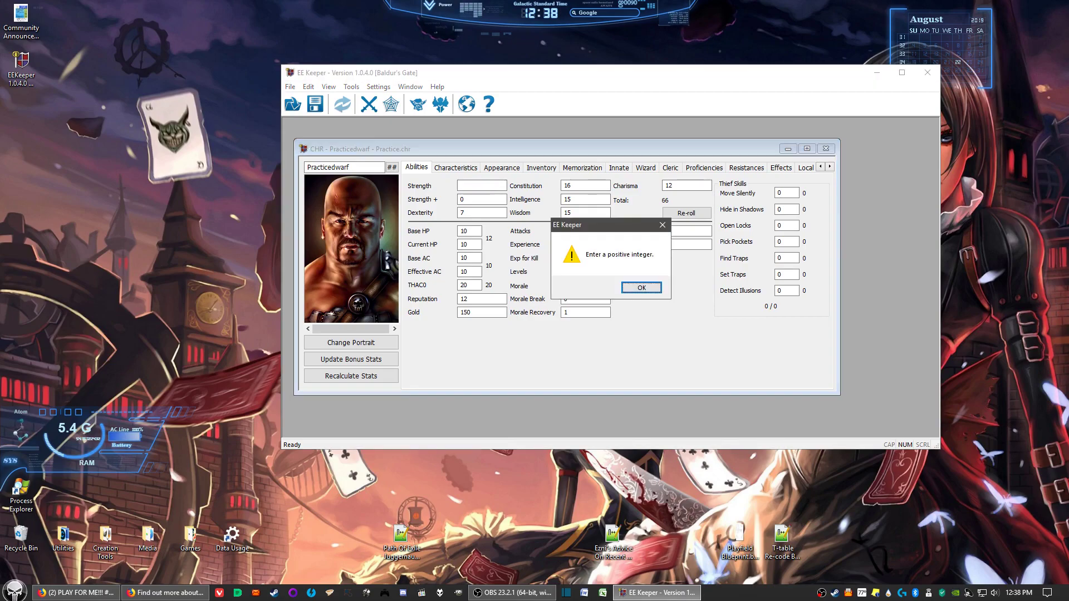
pyautogui.press('Return')
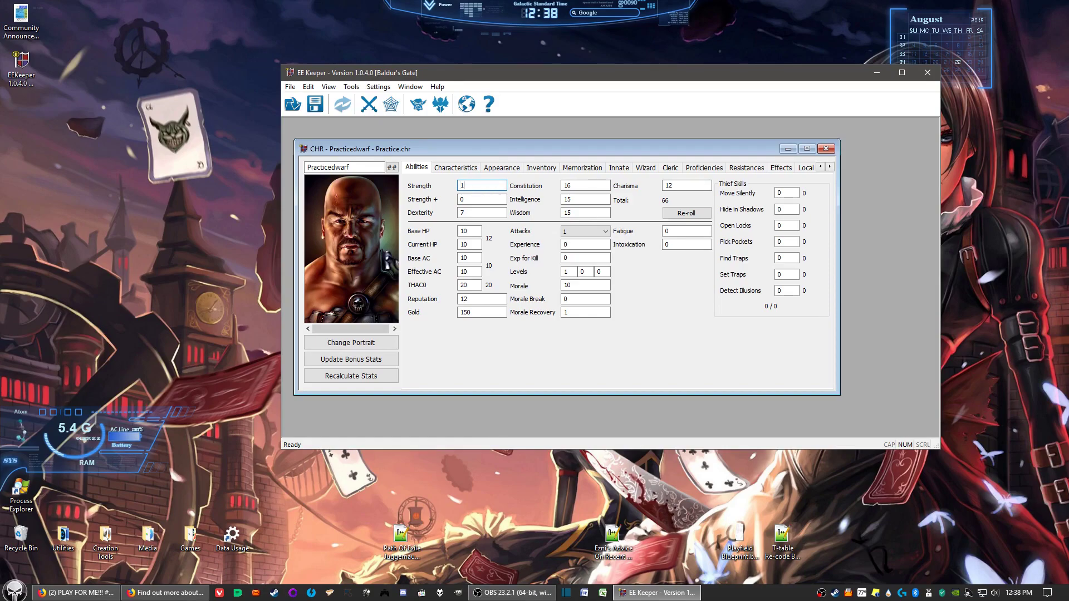
pyautogui.write('8')
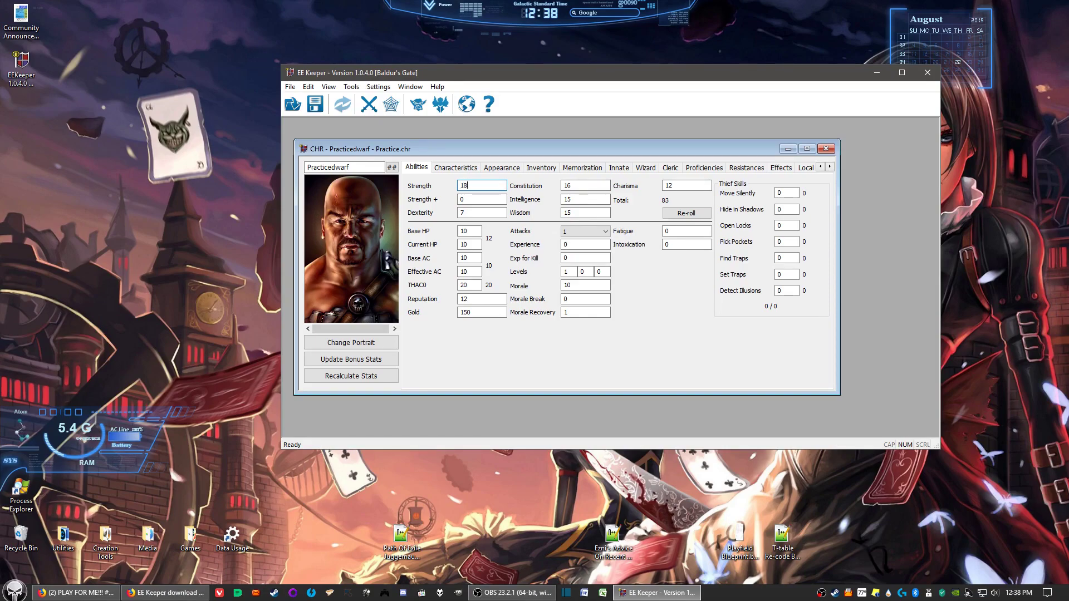
pyautogui.press('Tab')
pyautogui.write('100')
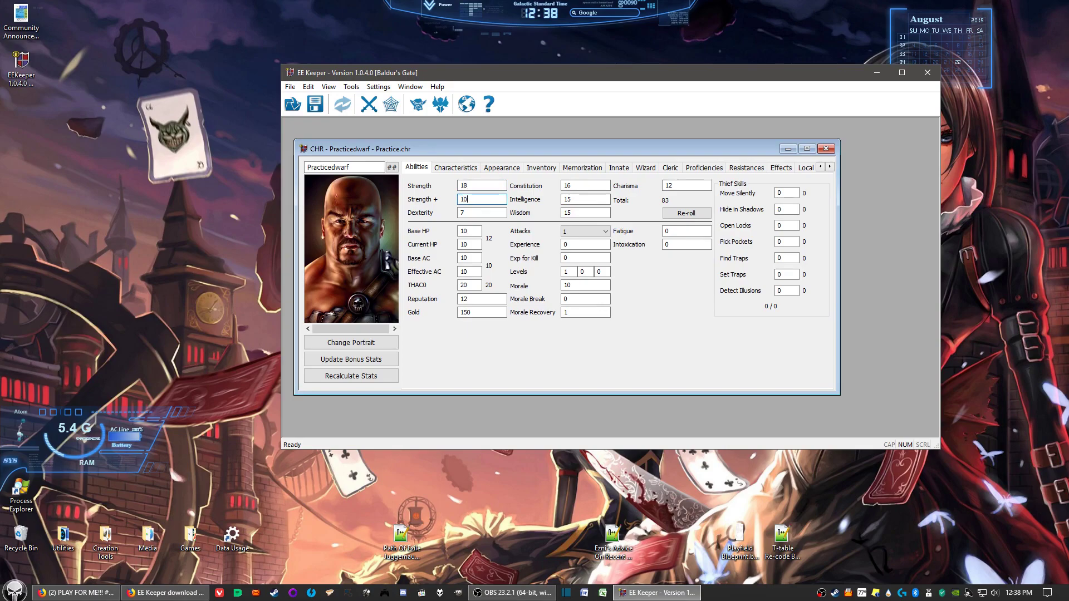
# Set Dexterity to 18, Constitution to 19, and Intelligence, Wisdom and Charisma to 18.
pyautogui.press('Tab')
pyautogui.write('18')
pyautogui.press('Tab')
pyautogui.write('19')
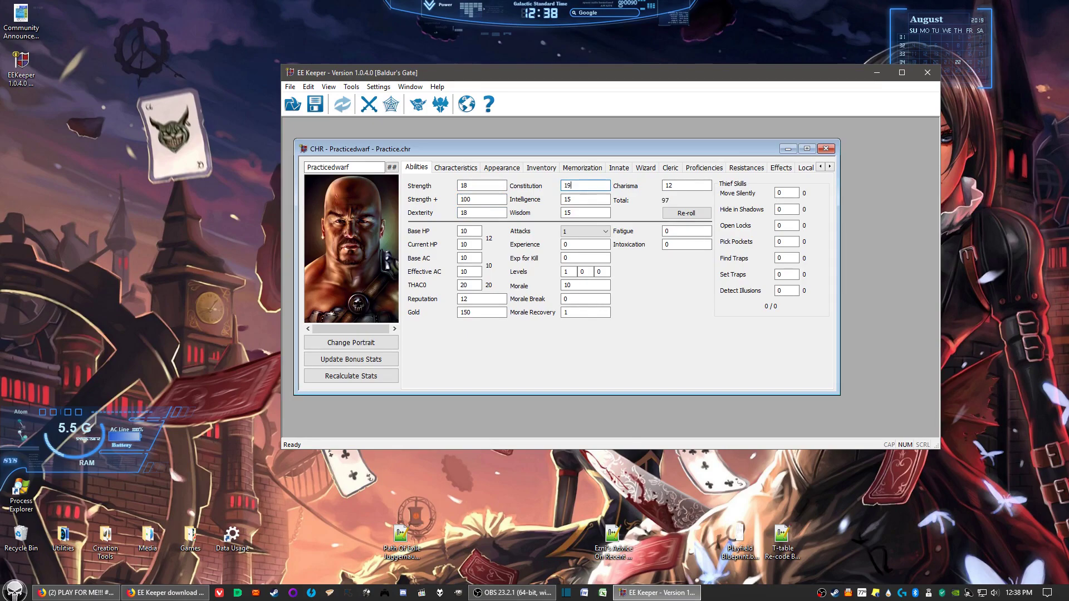
pyautogui.press('Tab')
pyautogui.write('18')
pyautogui.press('Tab')
pyautogui.write('18')
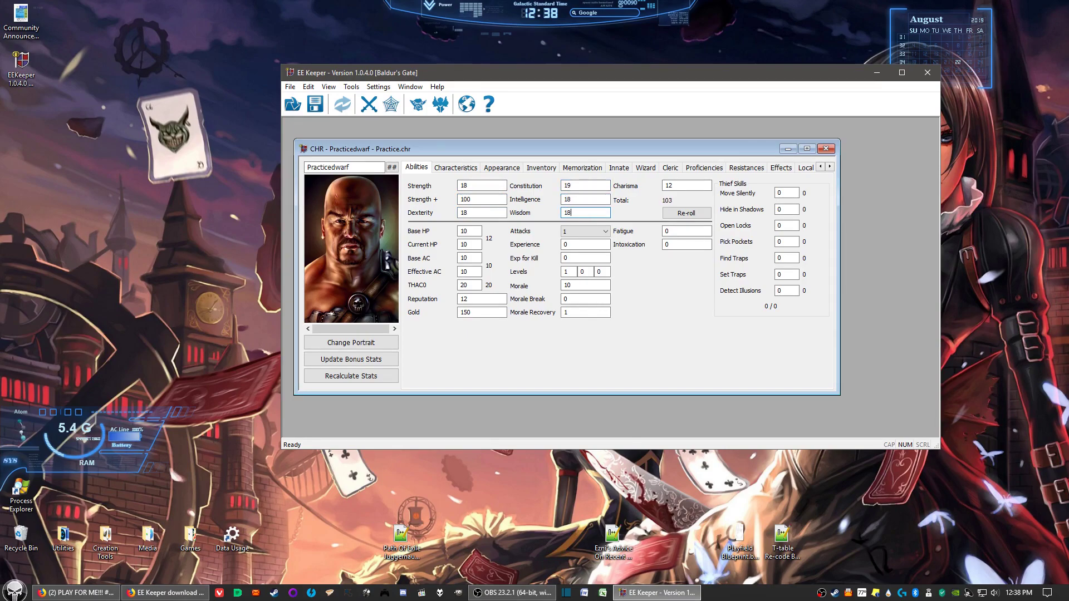
pyautogui.press('Tab')
pyautogui.write('18')
# Review the character's characteristics, appearance, inventory slots, spell memorization and innate and wizard spells.
pyautogui.click(456, 168)
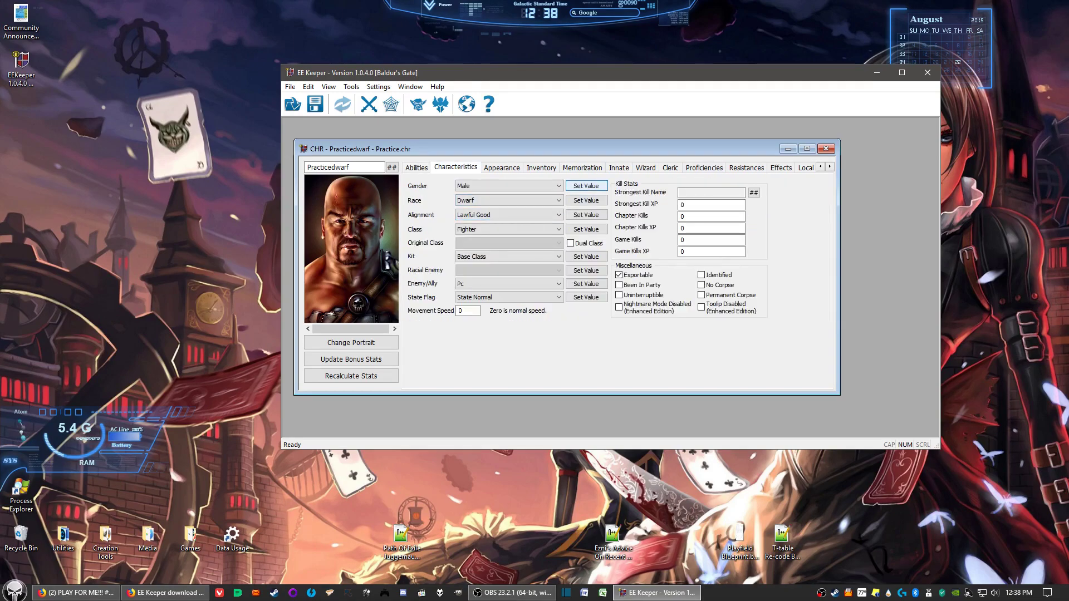
pyautogui.click(501, 167)
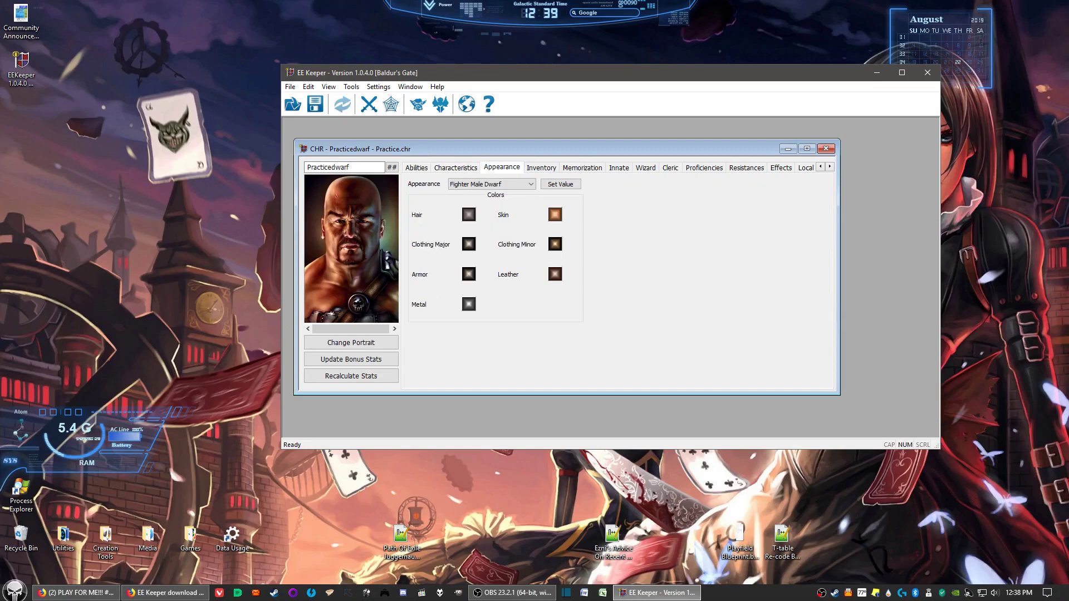
pyautogui.click(541, 167)
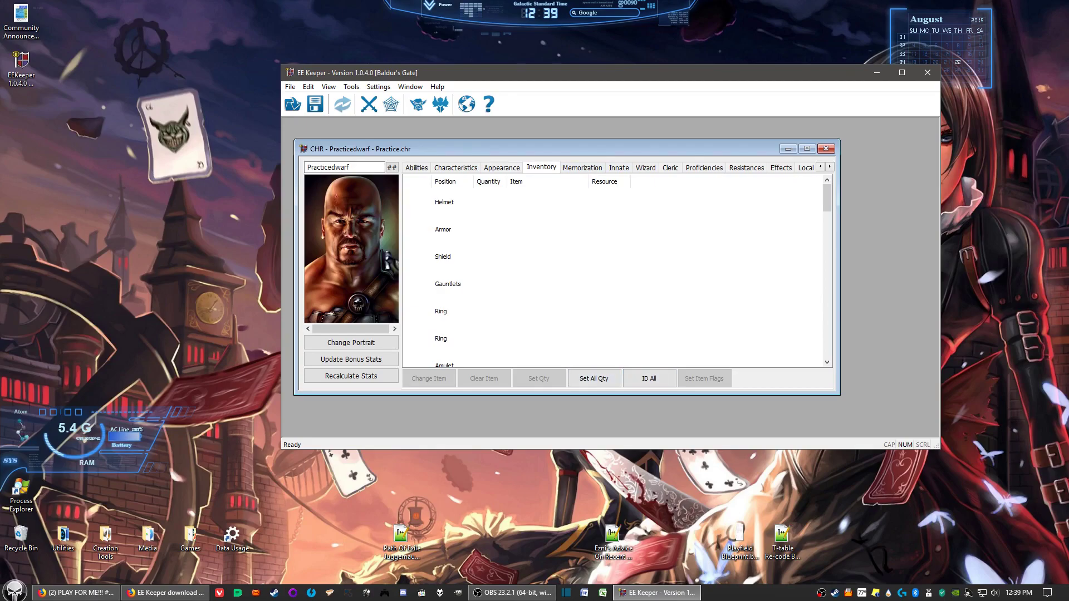
pyautogui.click(443, 228)
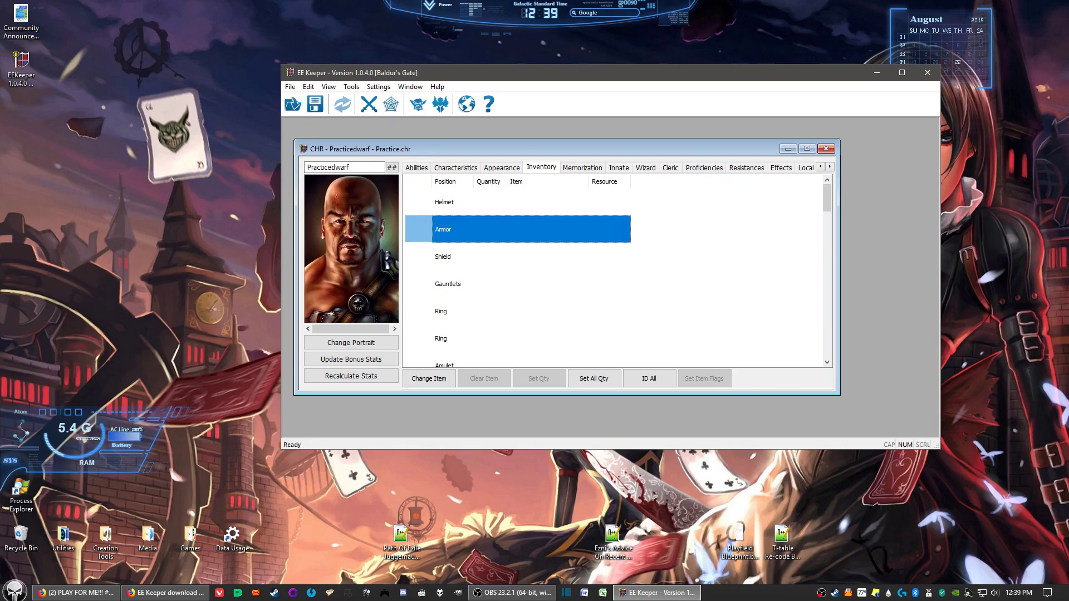
pyautogui.click(582, 167)
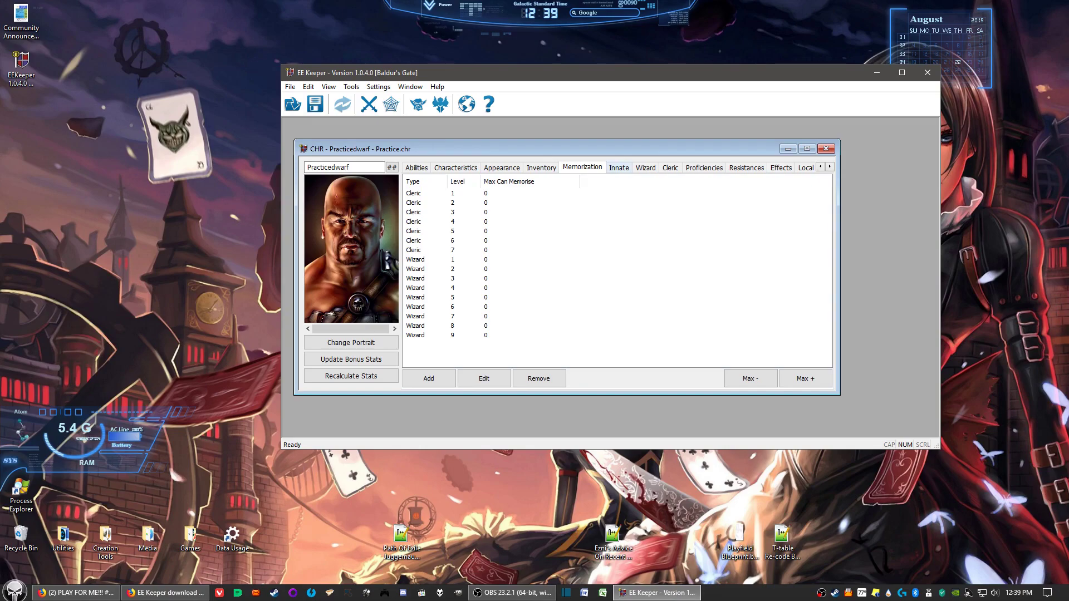
pyautogui.click(618, 167)
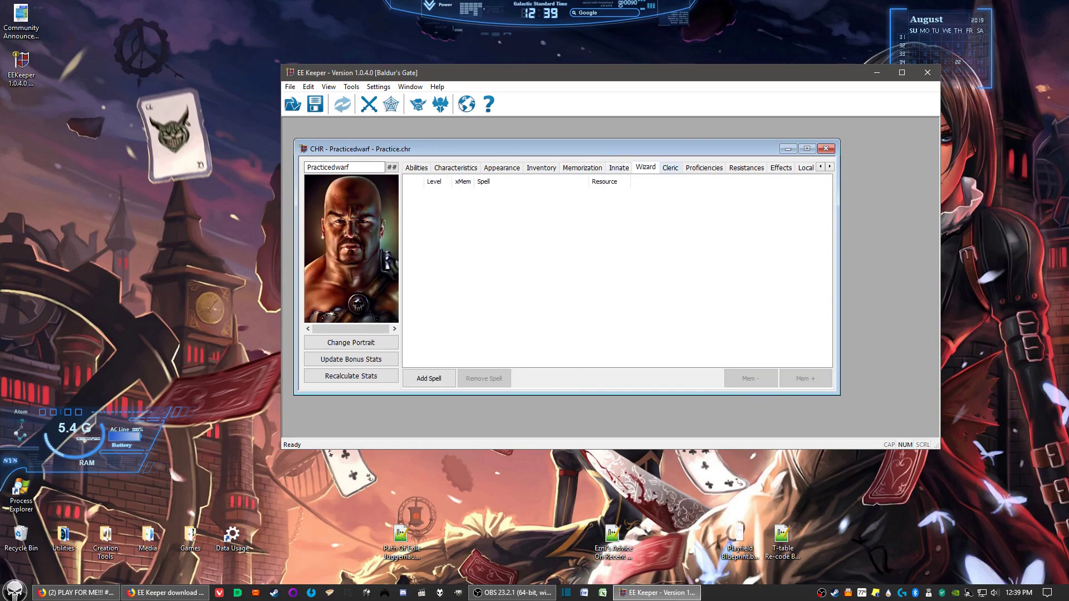
# Raise the character's first-class Two-Handed Sword proficiency to 5.
pyautogui.click(704, 167)
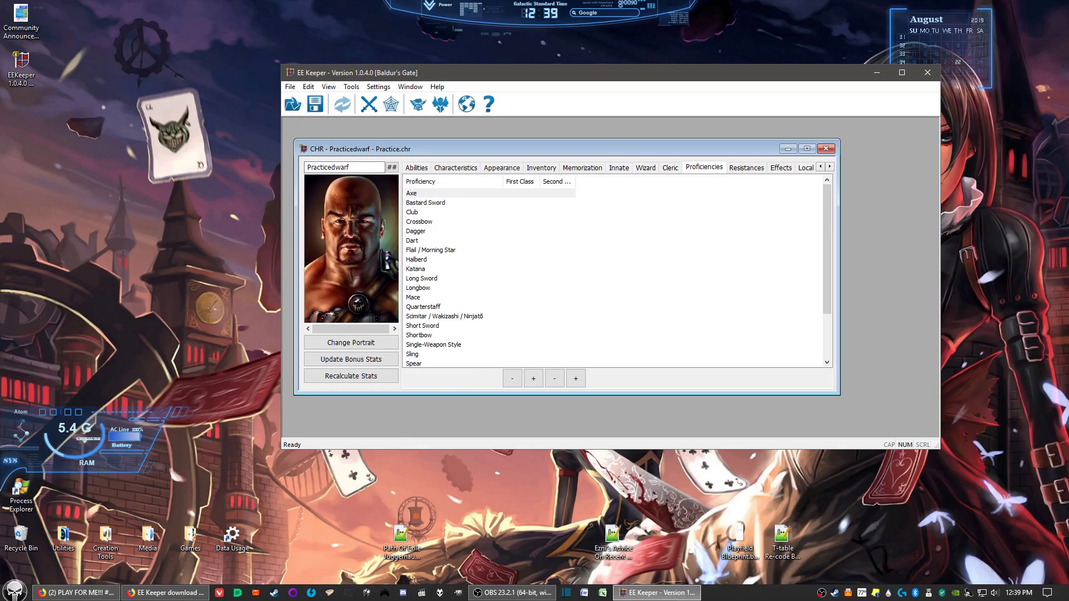
pyautogui.scroll(-2, 613, 272)
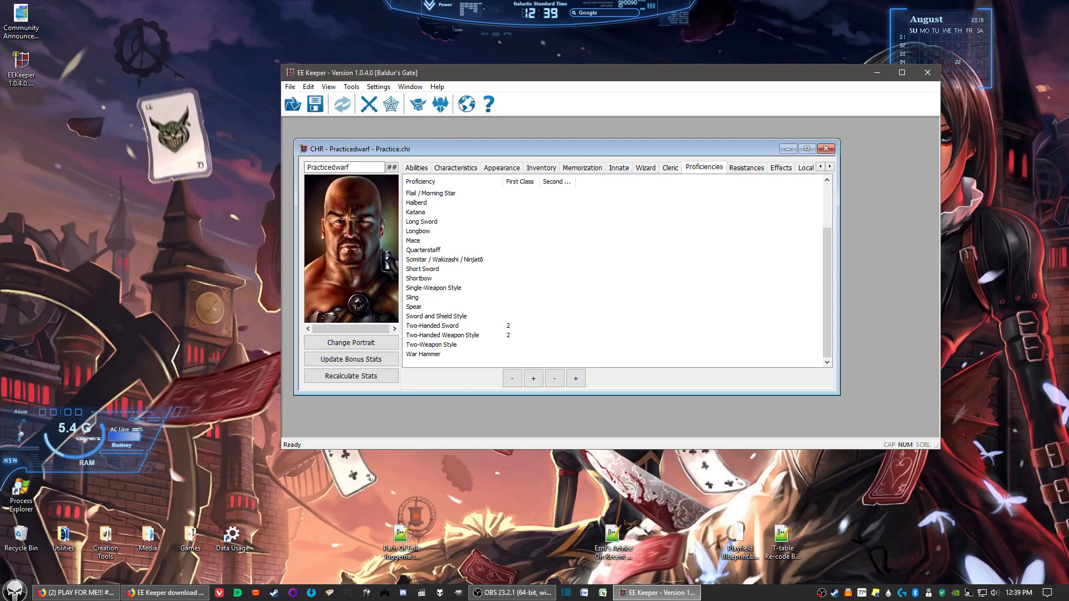
pyautogui.click(501, 326)
pyautogui.click(533, 379)
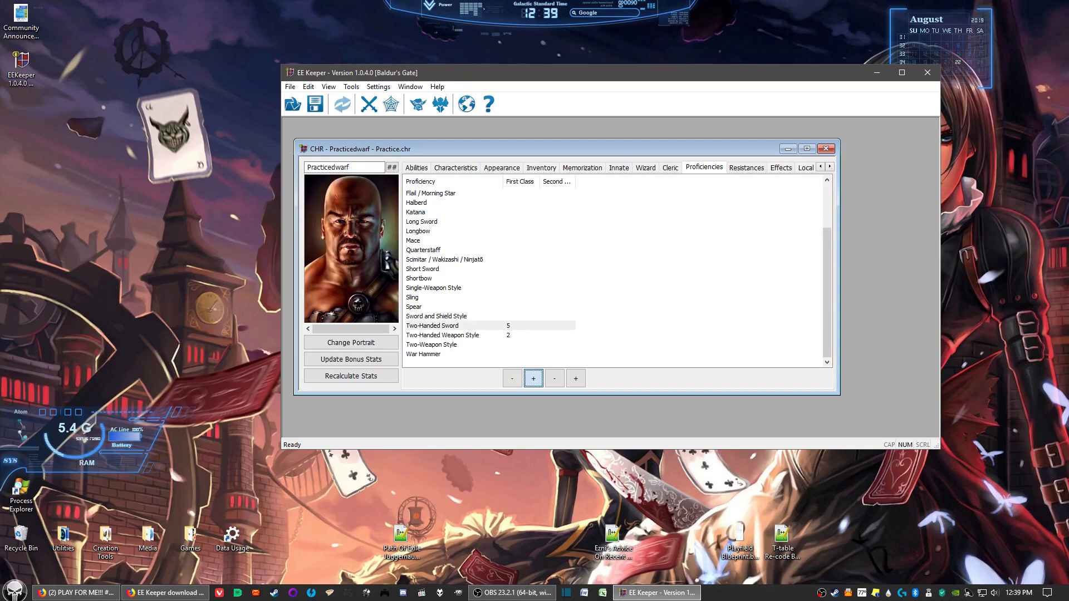
# Set the character's first-class Two-Handed Sword proficiency to 2.
pyautogui.click(533, 379)
pyautogui.click(533, 378)
pyautogui.click(512, 378)
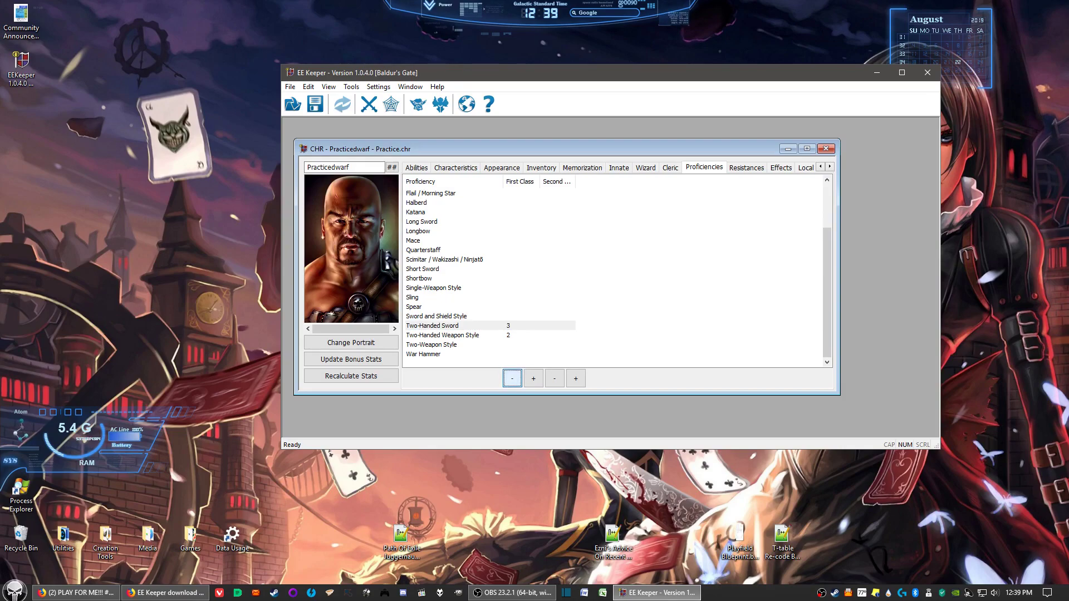
pyautogui.click(512, 379)
pyautogui.click(512, 378)
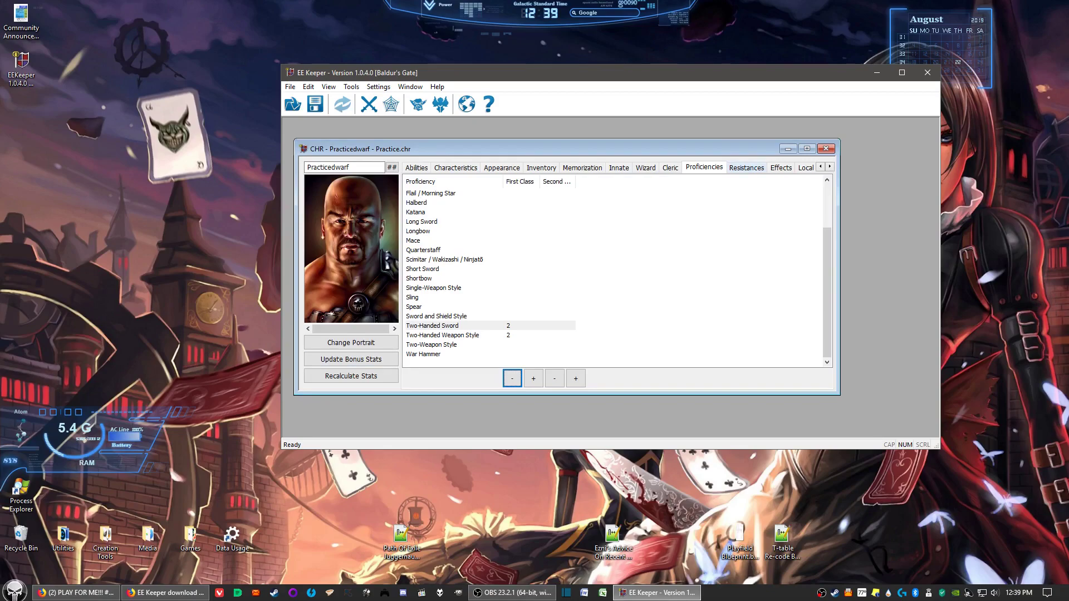
# Check the character's resistances and saving throws, and update the bonus stats to match the edited abilities.
pyautogui.click(746, 167)
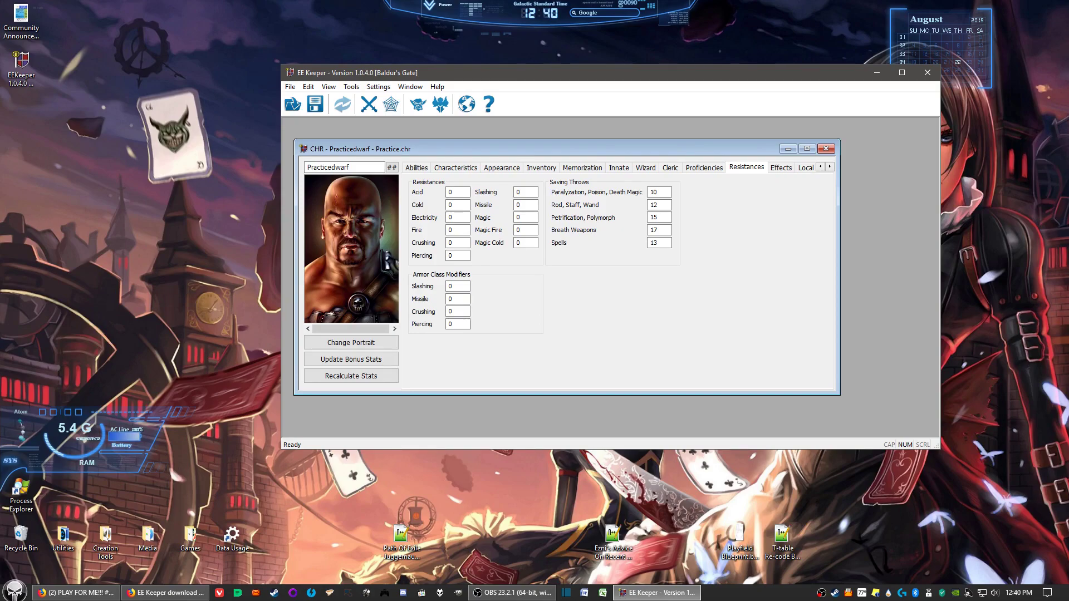
pyautogui.click(416, 167)
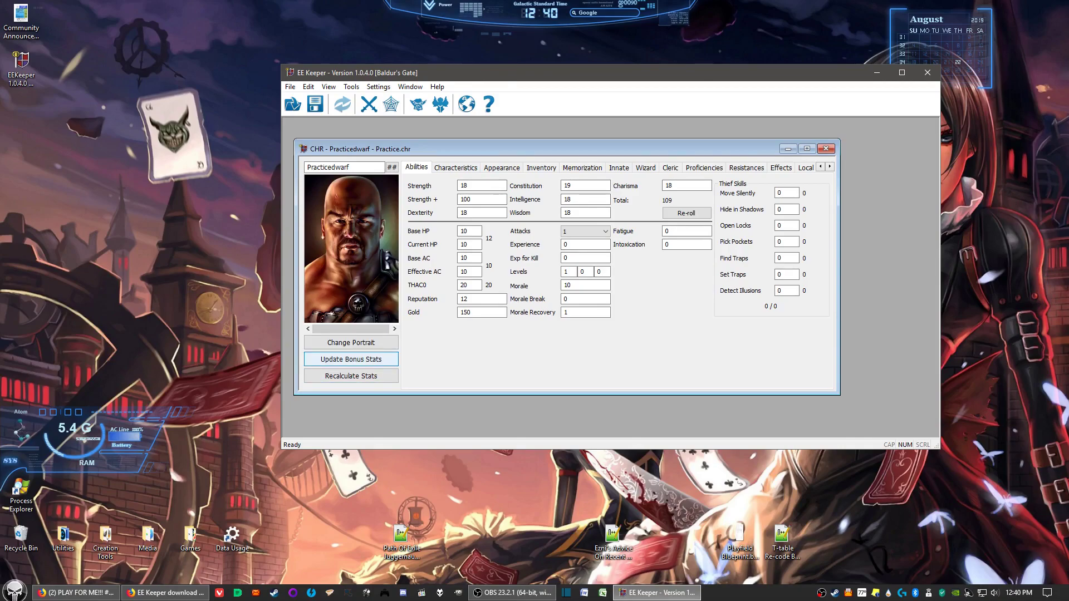
pyautogui.click(351, 359)
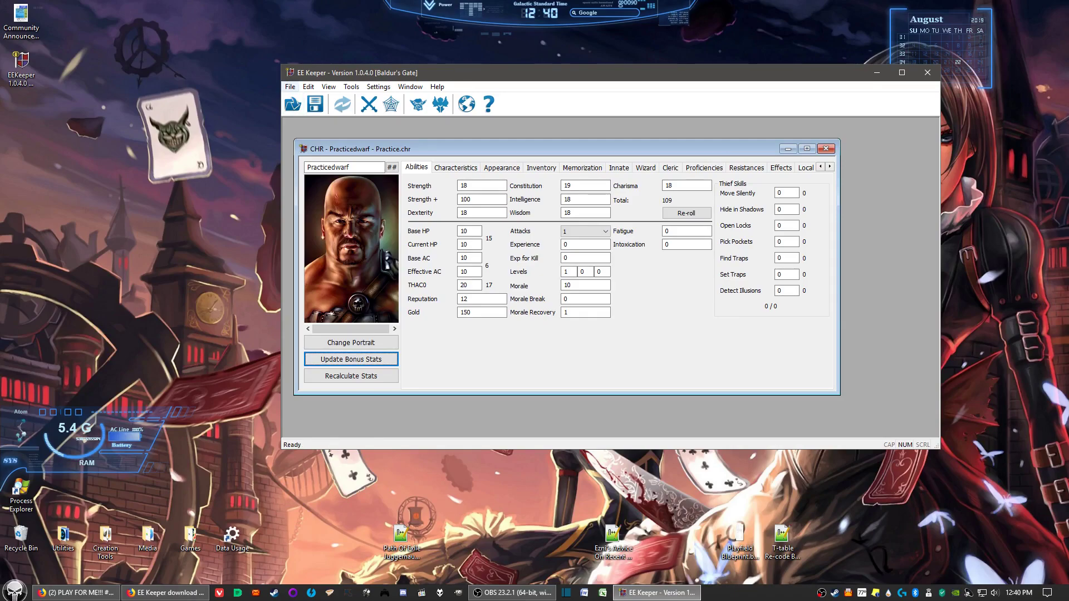
# Save the edited character over the existing Practice.chr in the characters folder and close EE Keeper.
pyautogui.click(290, 87)
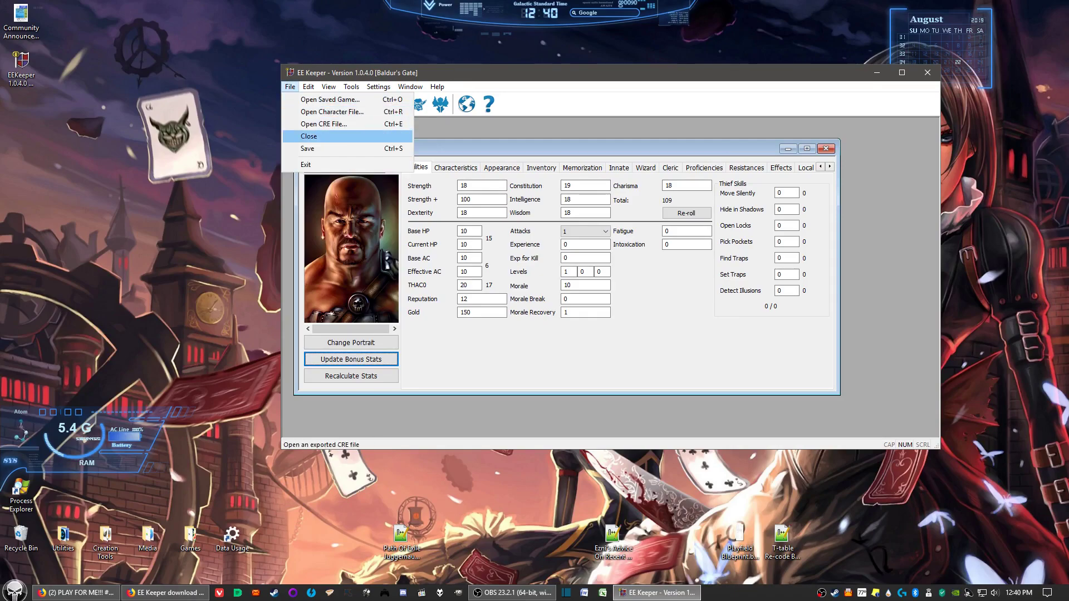
pyautogui.click(307, 149)
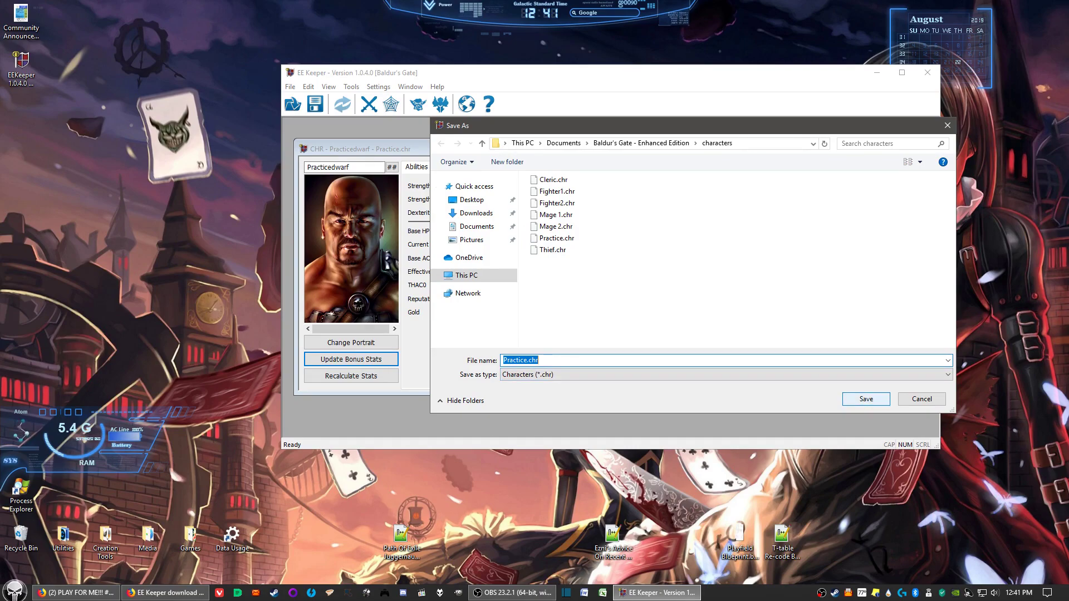
pyautogui.press('Return')
pyautogui.press('Left')
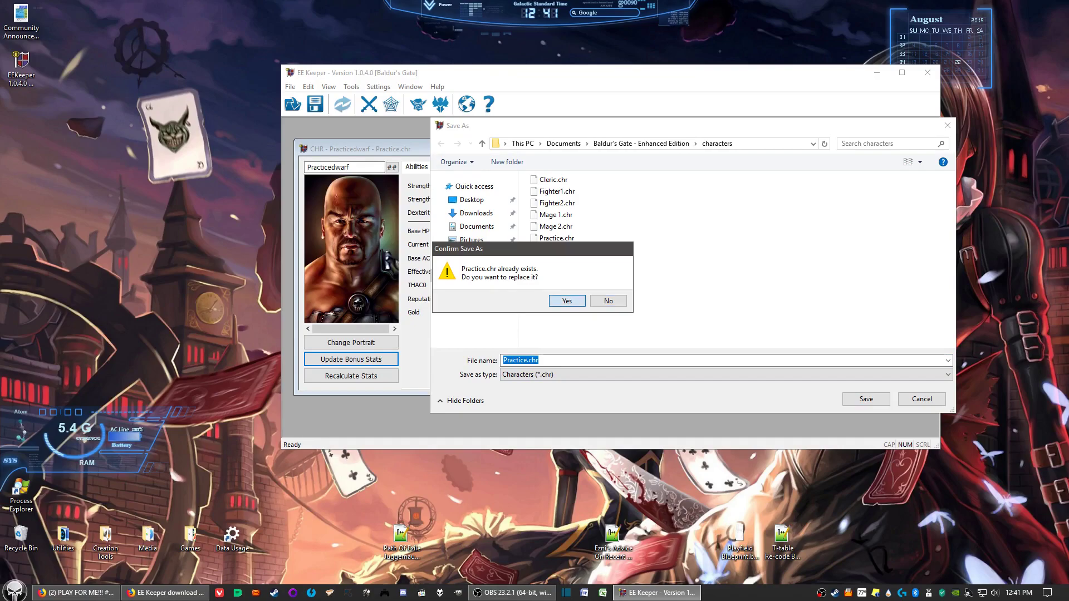
pyautogui.press('Return')
pyautogui.press('Return')
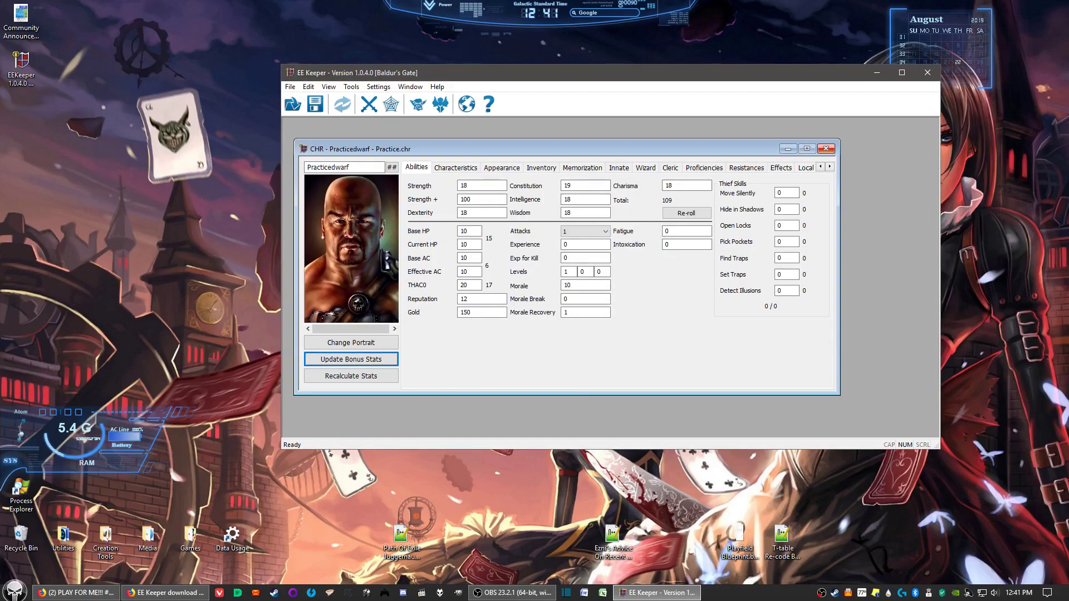
pyautogui.click(825, 148)
pyautogui.click(927, 73)
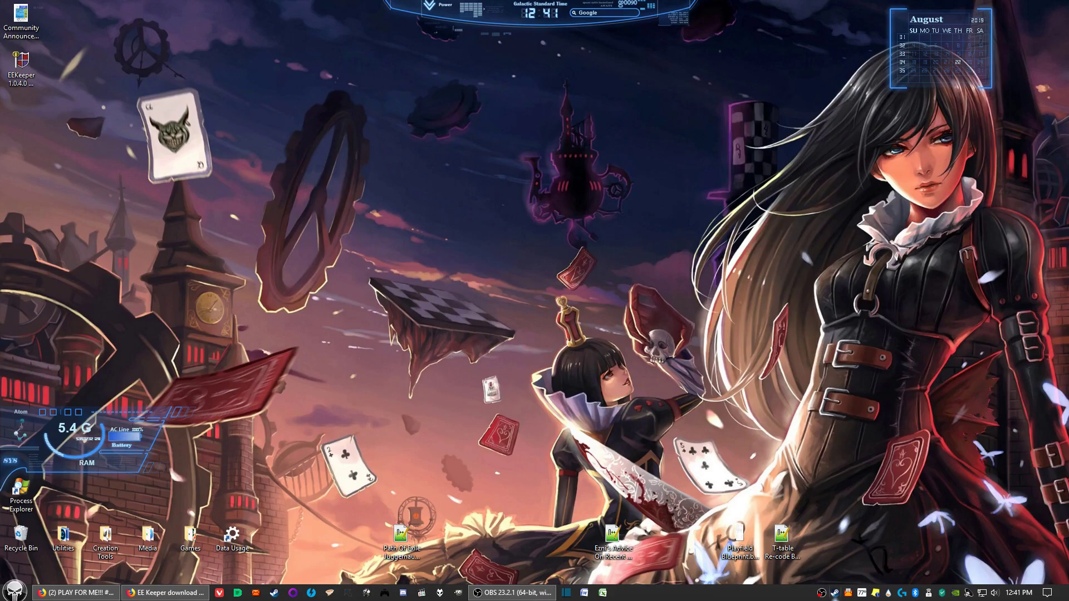
# Launch Baldur's Gate: Enhanced Edition and import the Practicedwarf character file in character generation.
pyautogui.rightClick(834, 592)
pyautogui.click(891, 456)
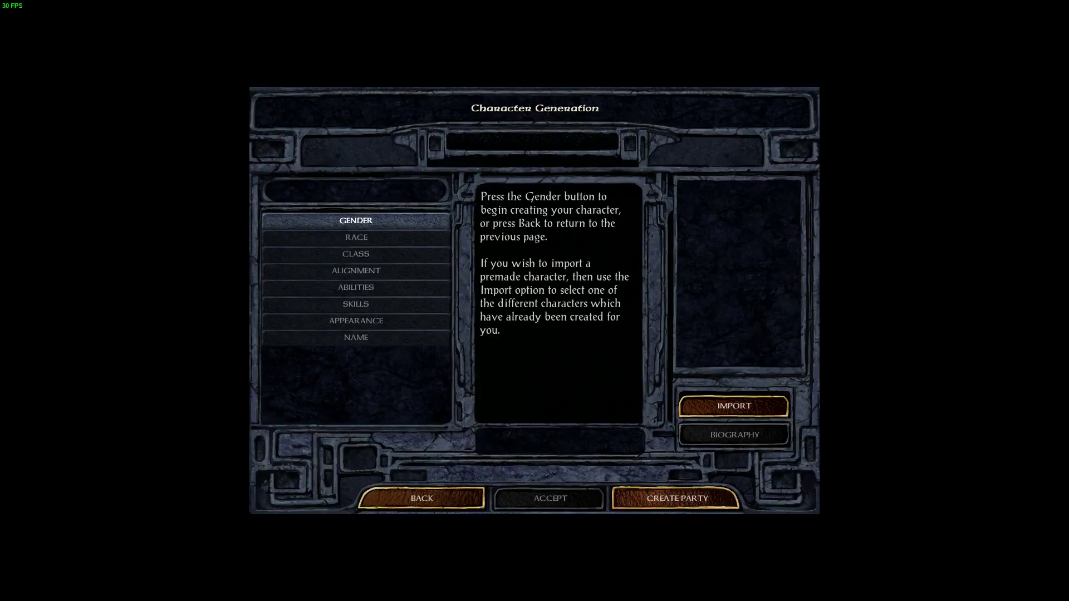
pyautogui.click(734, 406)
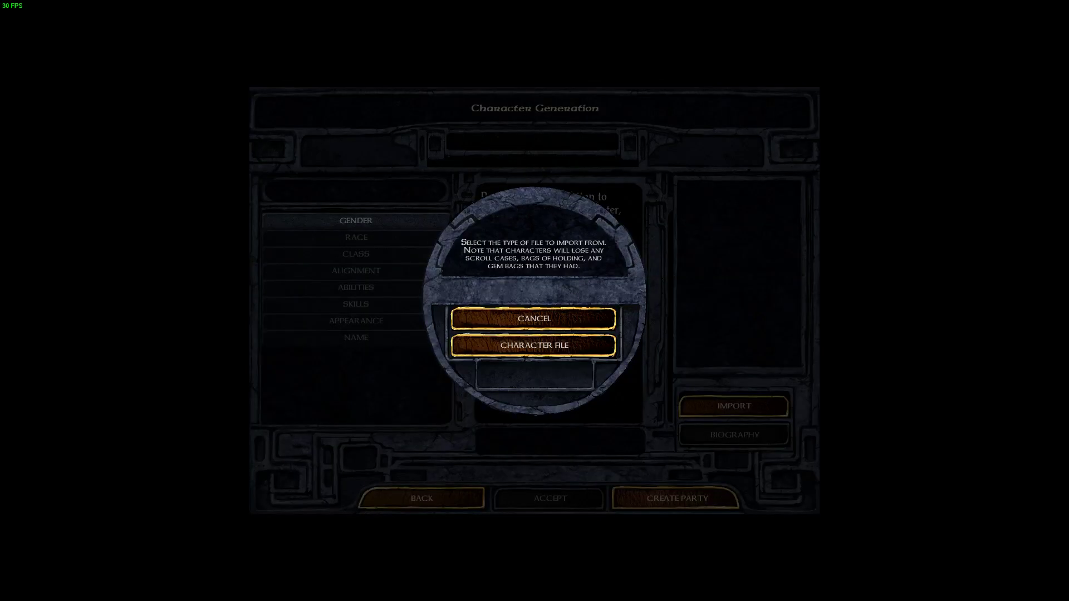
pyautogui.click(534, 345)
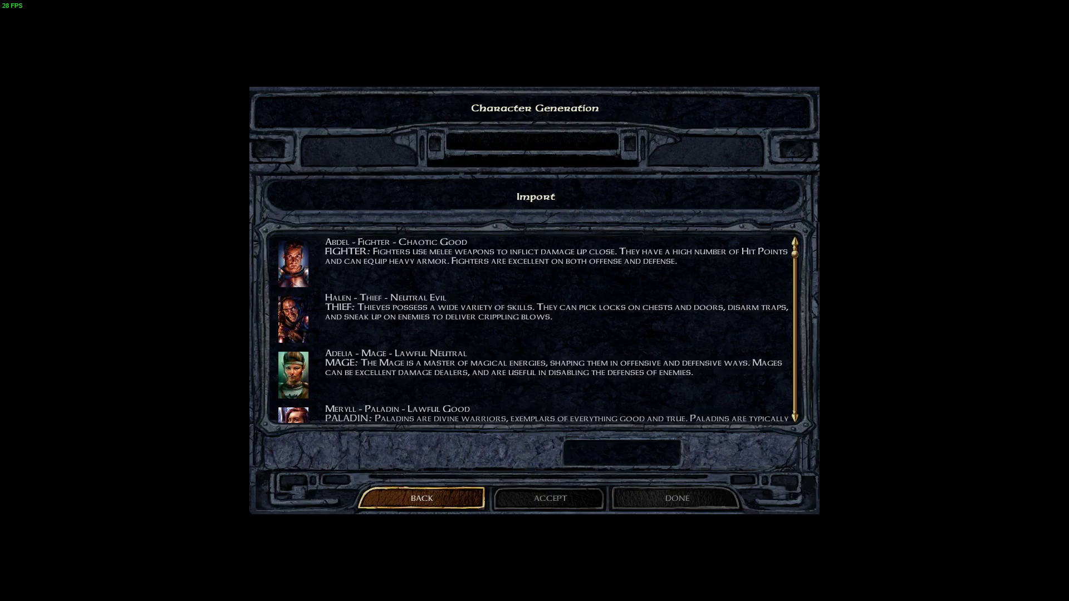
pyautogui.scroll(-10, 535, 328)
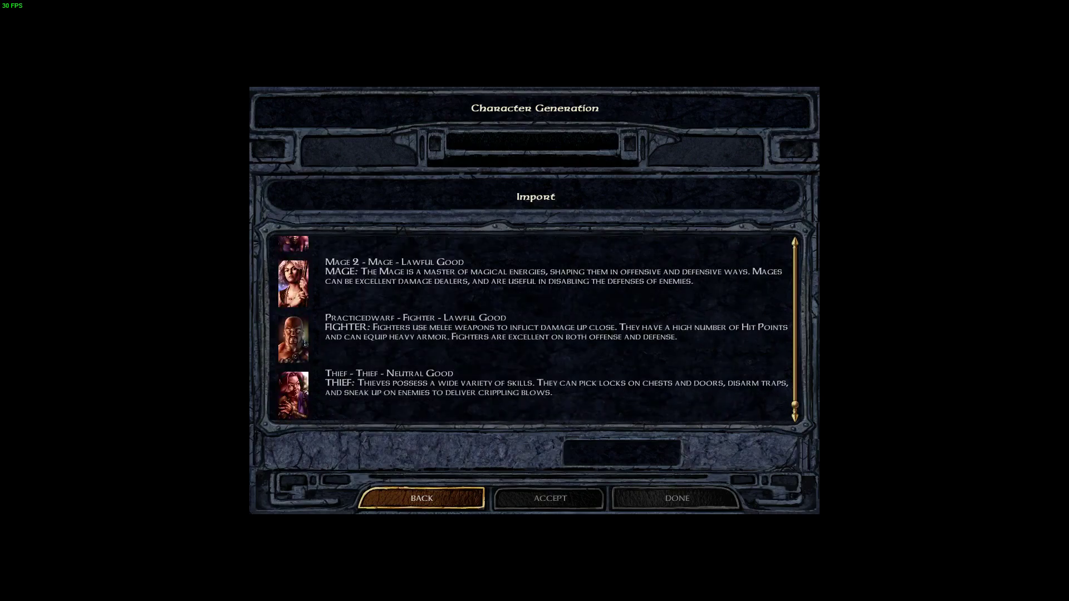
pyautogui.click(475, 339)
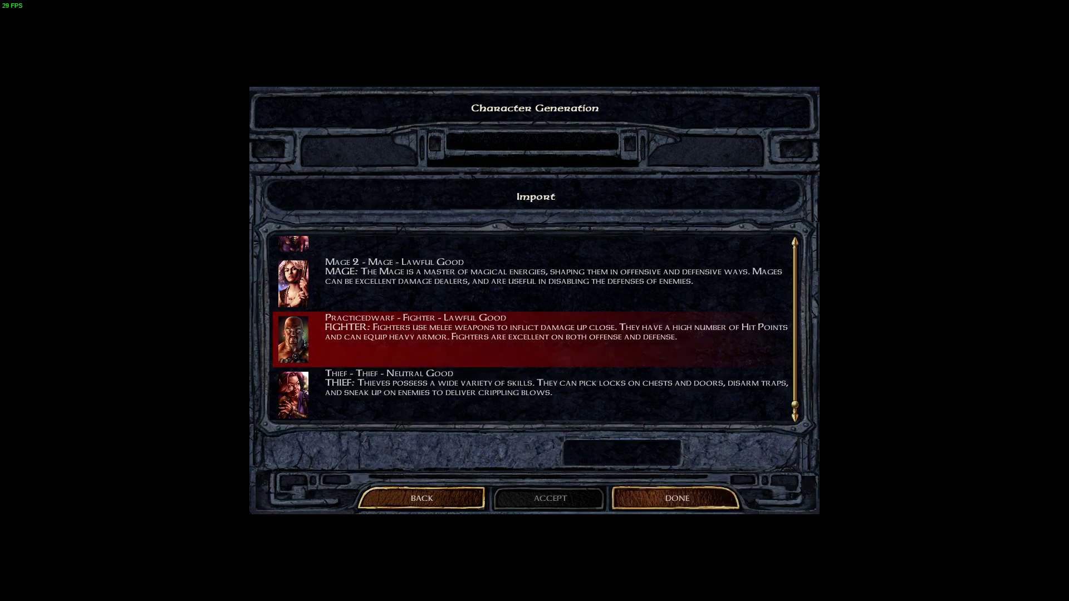
pyautogui.click(676, 499)
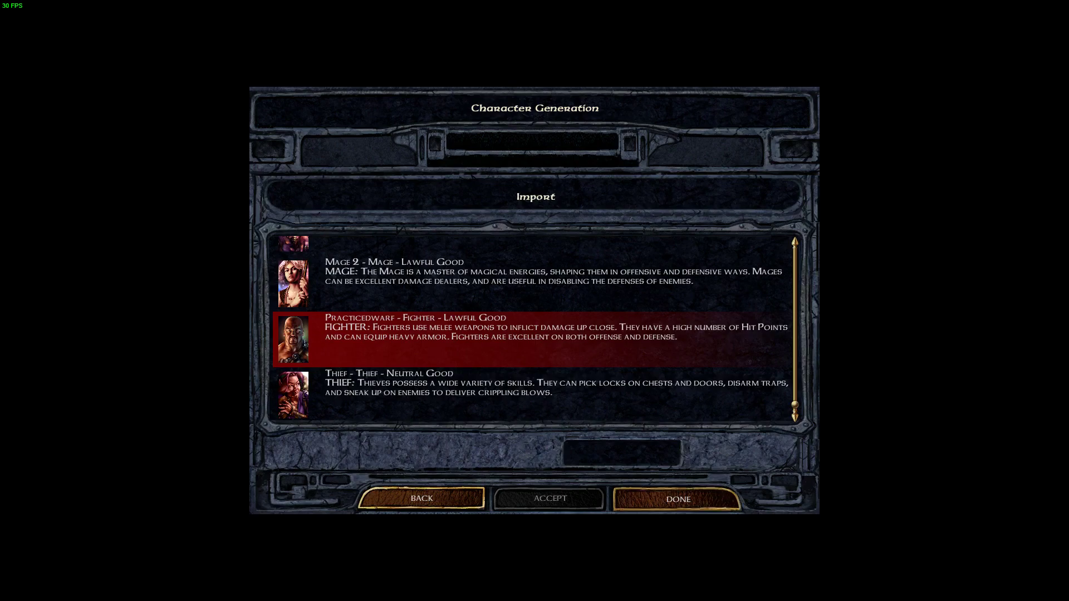
# Accept the imported character's existing appearance colors, the Default sound set and the name Practicedwarf.
pyautogui.click(356, 321)
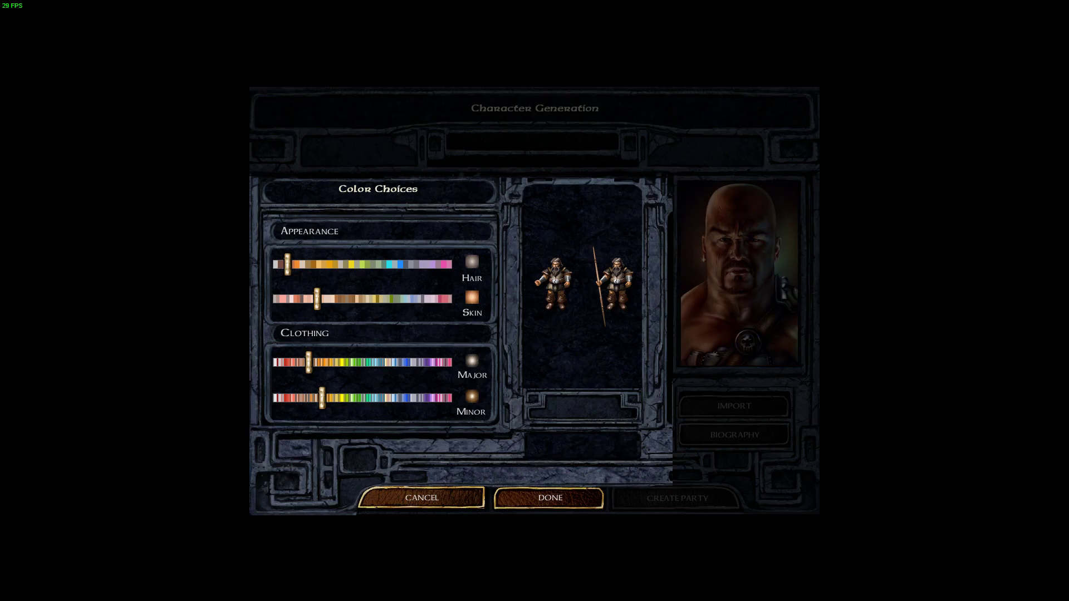
pyautogui.press('Return')
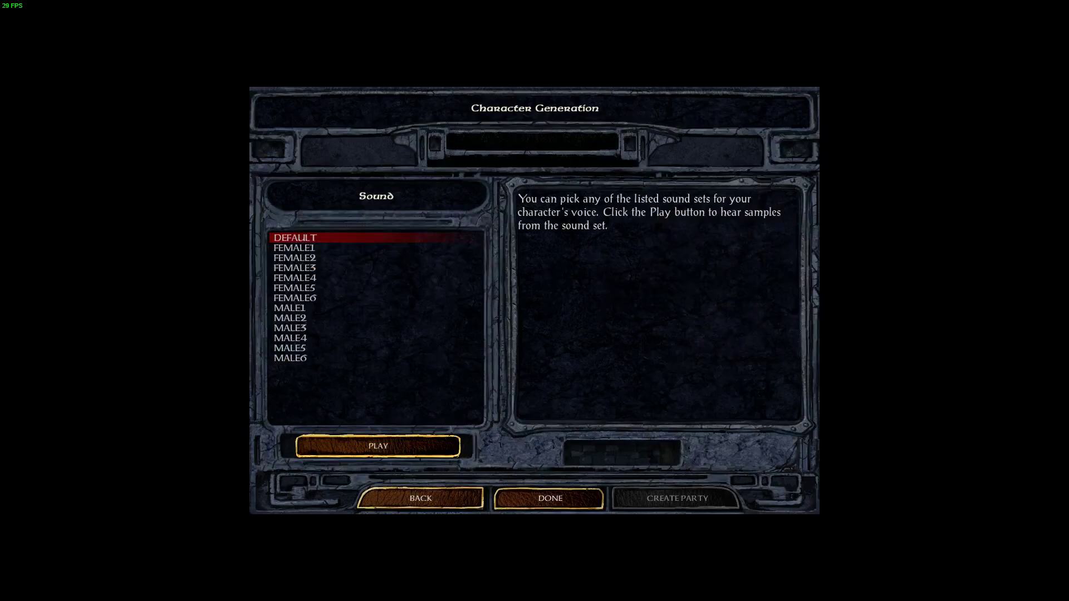
pyautogui.press('Return')
pyautogui.press('Return')
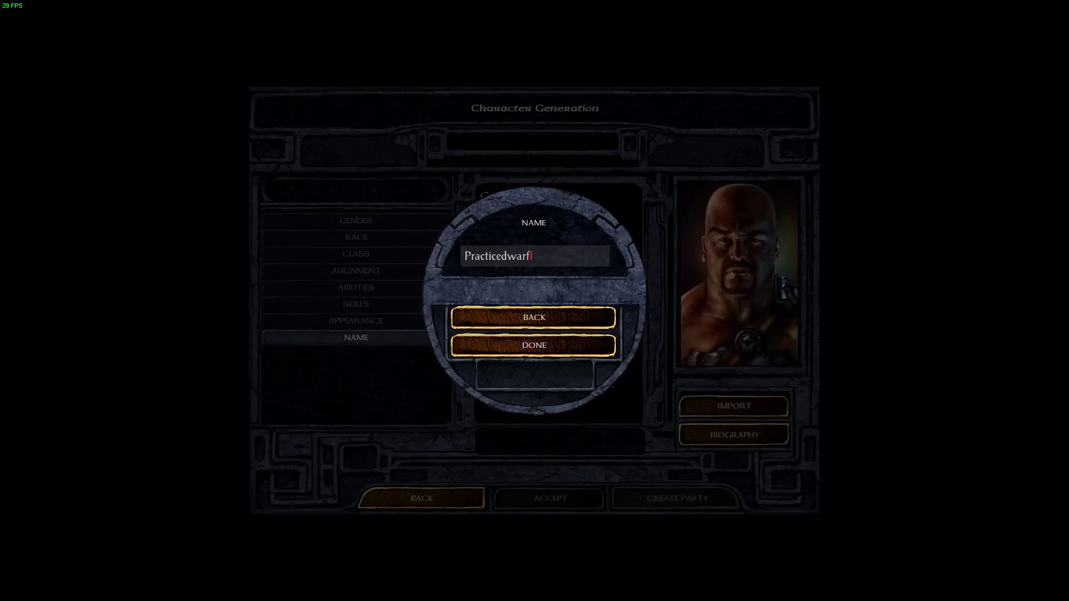
pyautogui.press('Return')
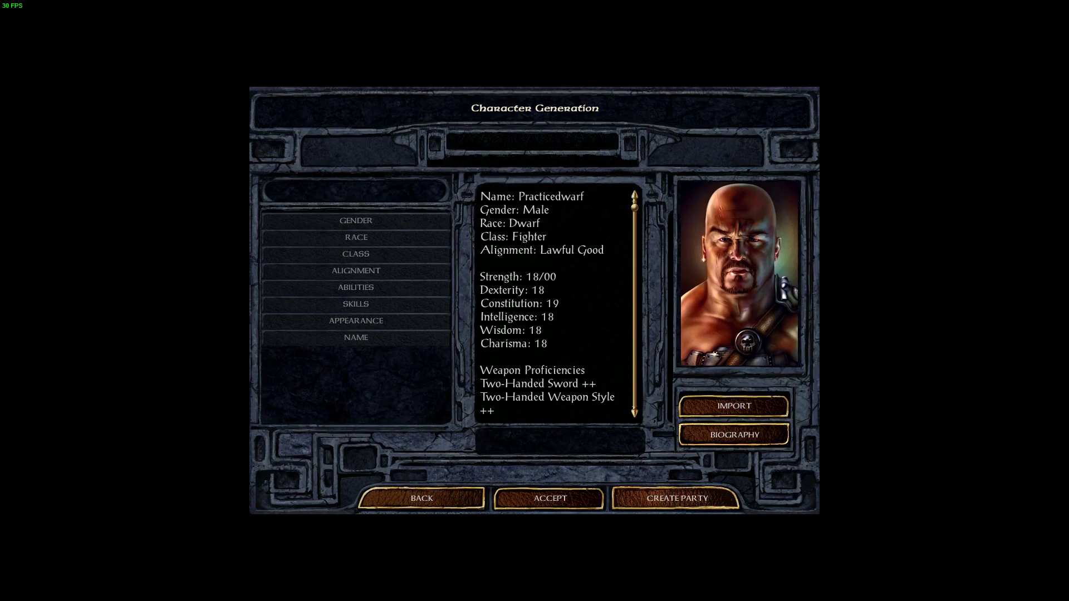
# Accept the finished character, start the game on Normal difficulty and skip the intro chapter screen.
pyautogui.click(549, 498)
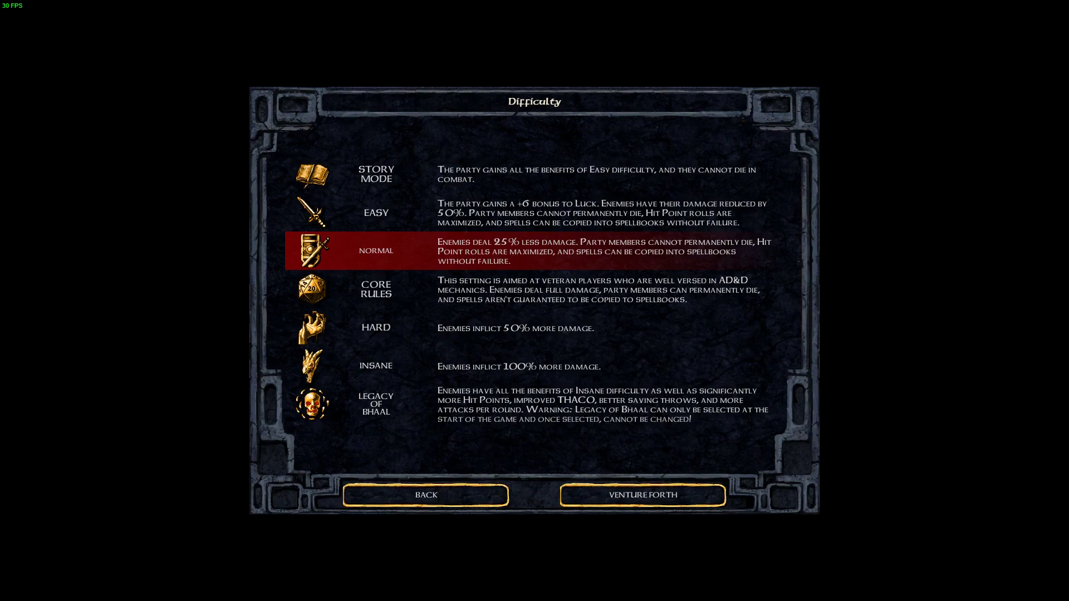
pyautogui.press('Return')
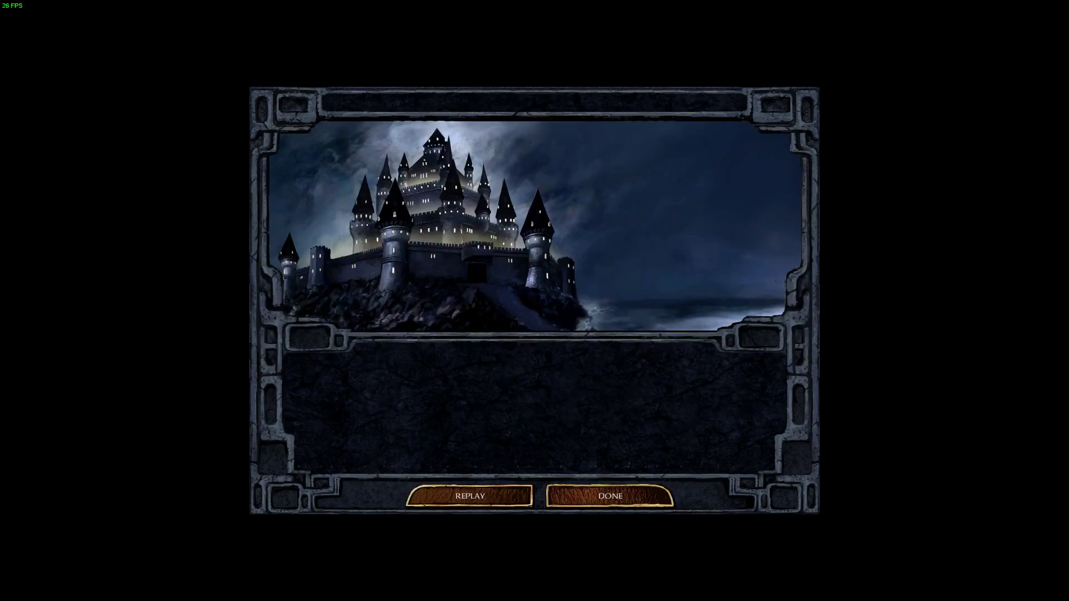
pyautogui.press('Return')
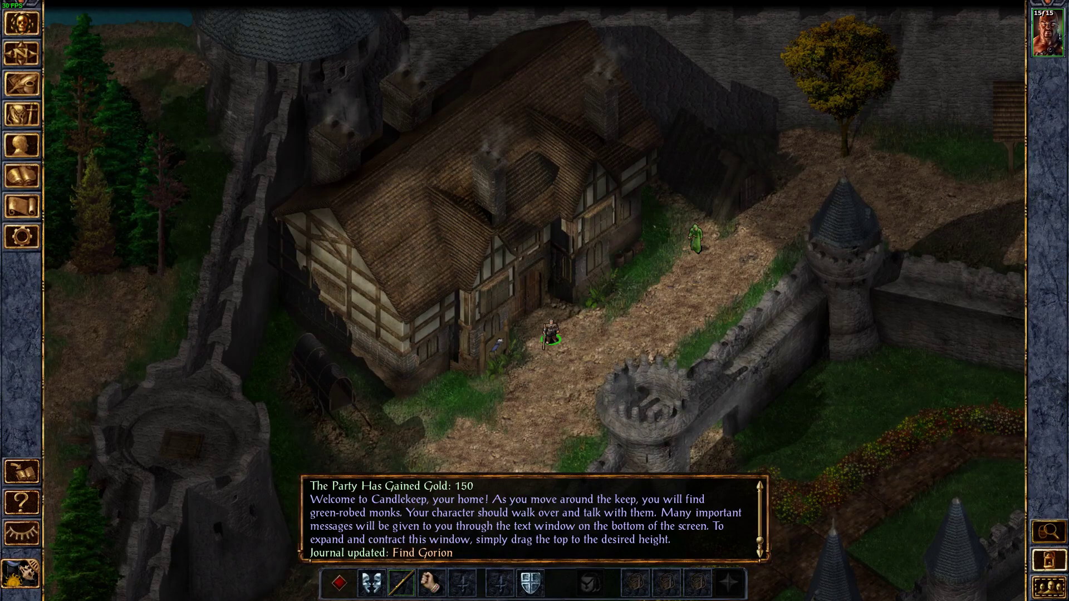
# Examine the character record's ability scores, saving throws, proficiencies, ability bonuses and weapon style bonuses.
pyautogui.press('c')
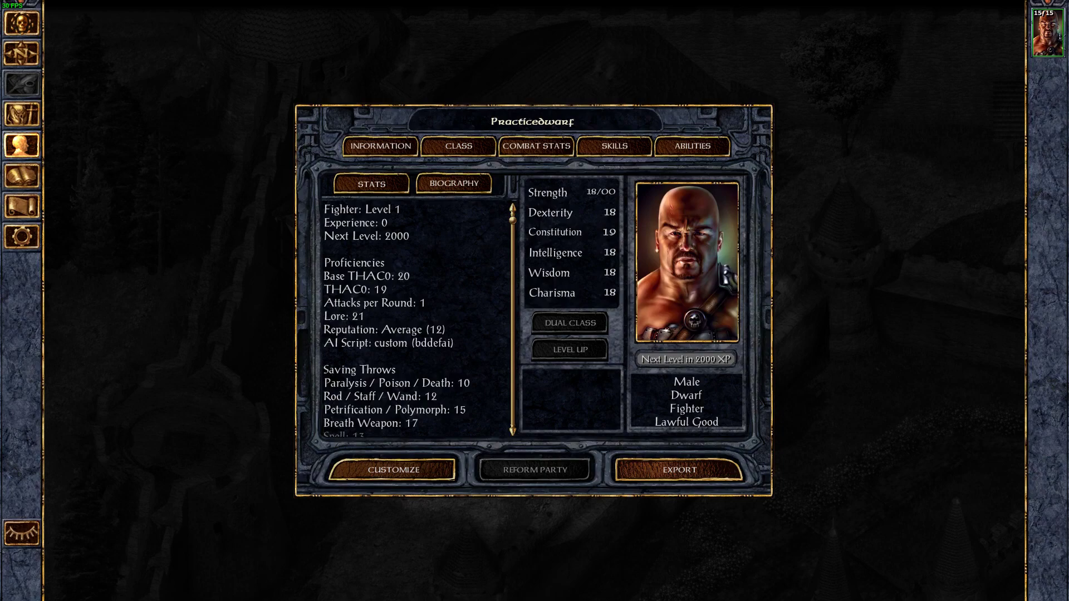
pyautogui.scroll(-4, 417, 317)
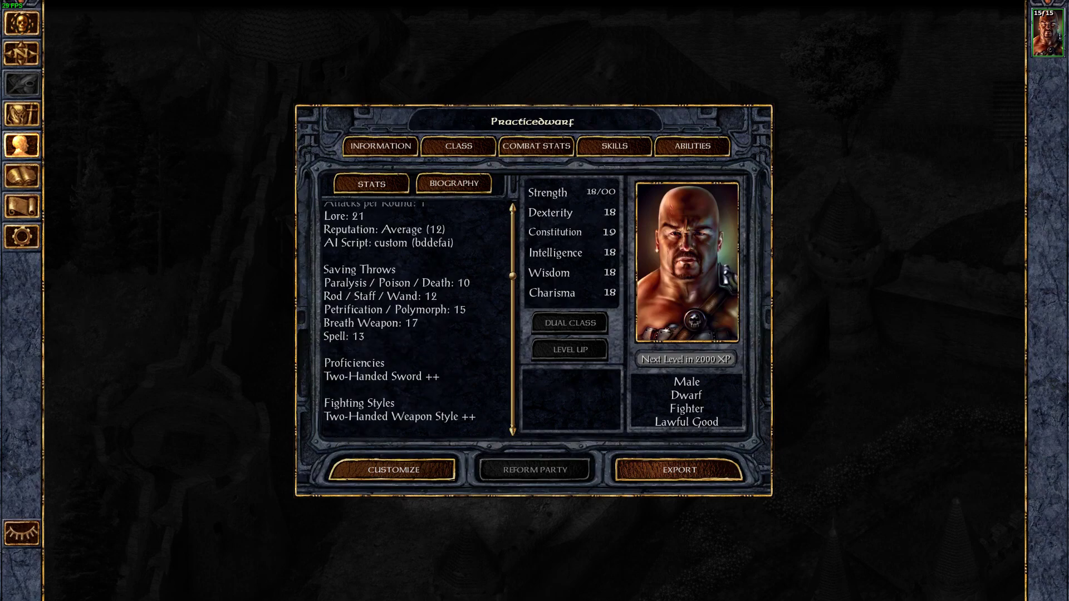
pyautogui.scroll(-4, 418, 320)
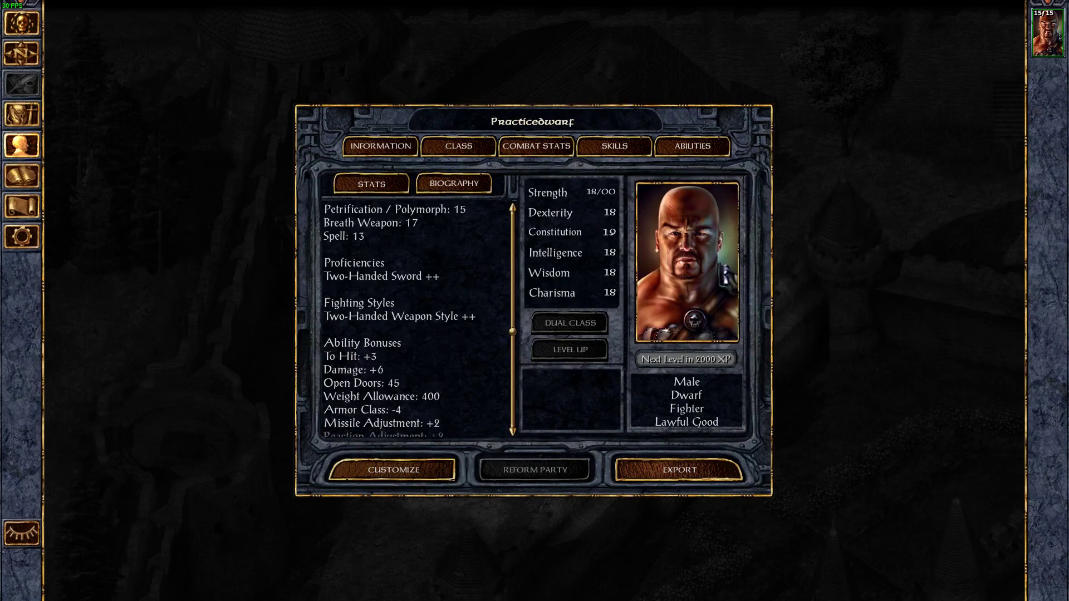
pyautogui.scroll(-4, 417, 320)
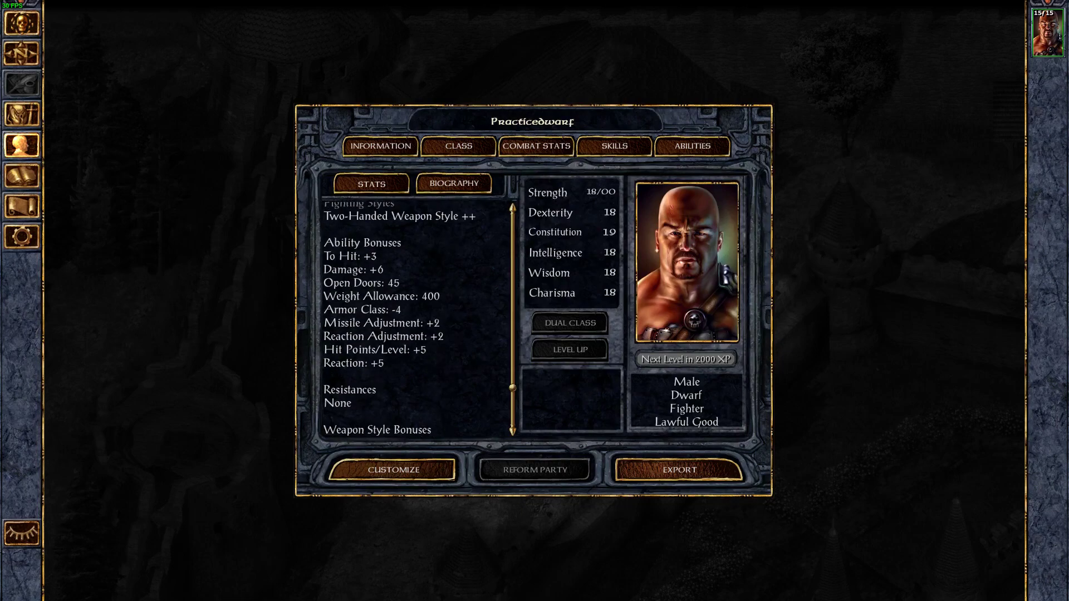
pyautogui.scroll(-2, 415, 320)
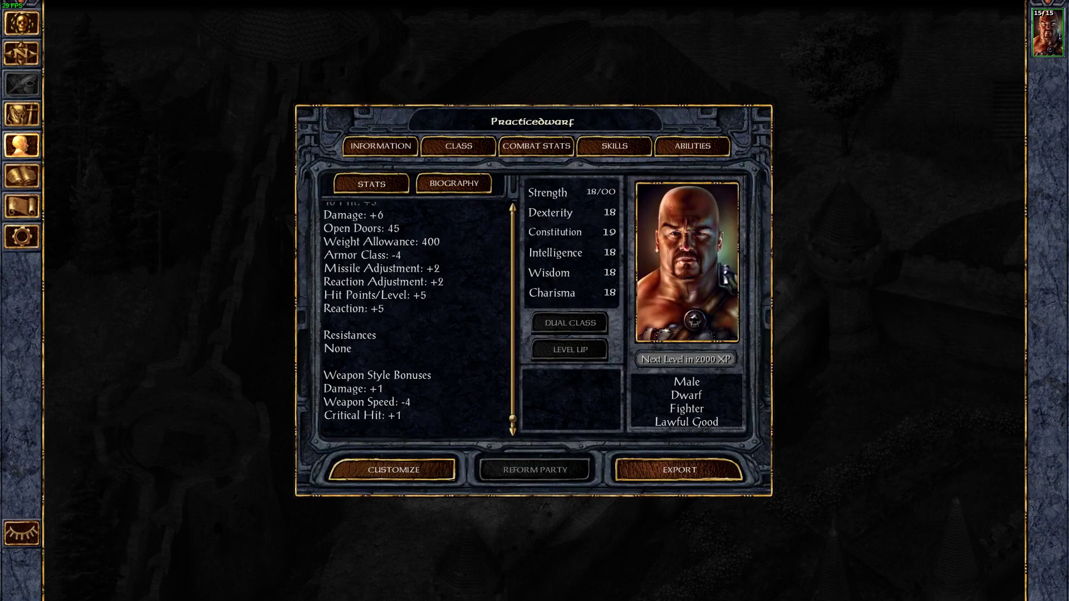
pyautogui.scroll(12, 415, 320)
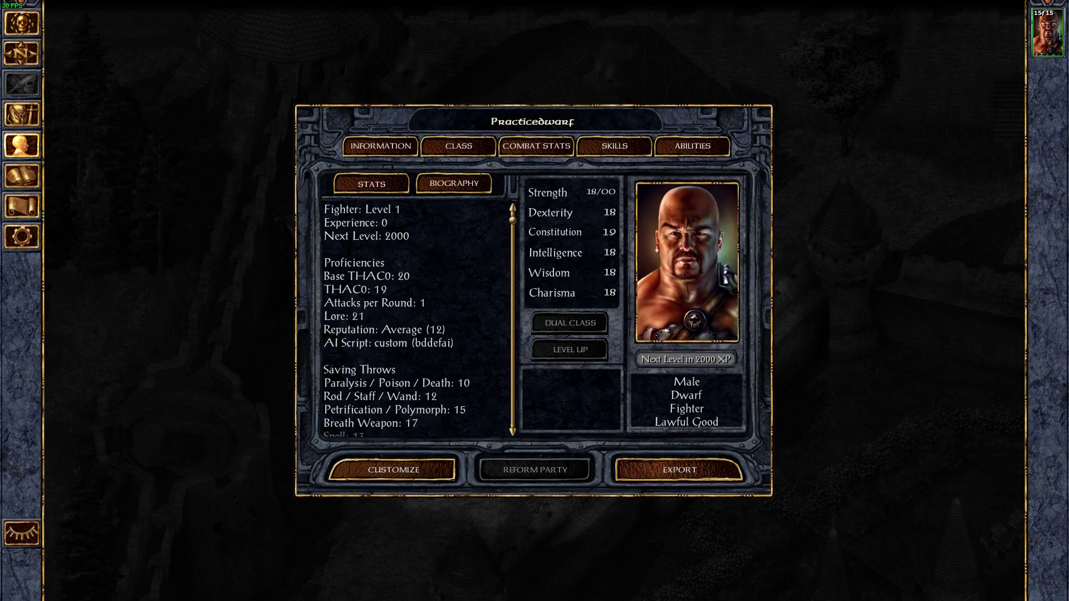
# Close the character record and quit the game.
pyautogui.press('Escape')
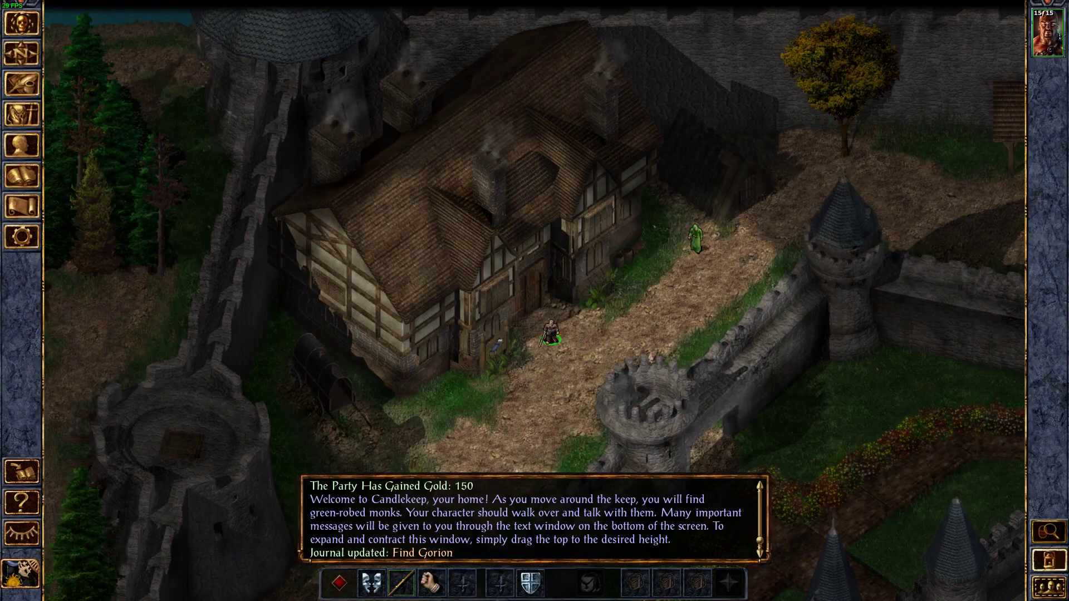
pyautogui.hotkey('alt', 'F4')
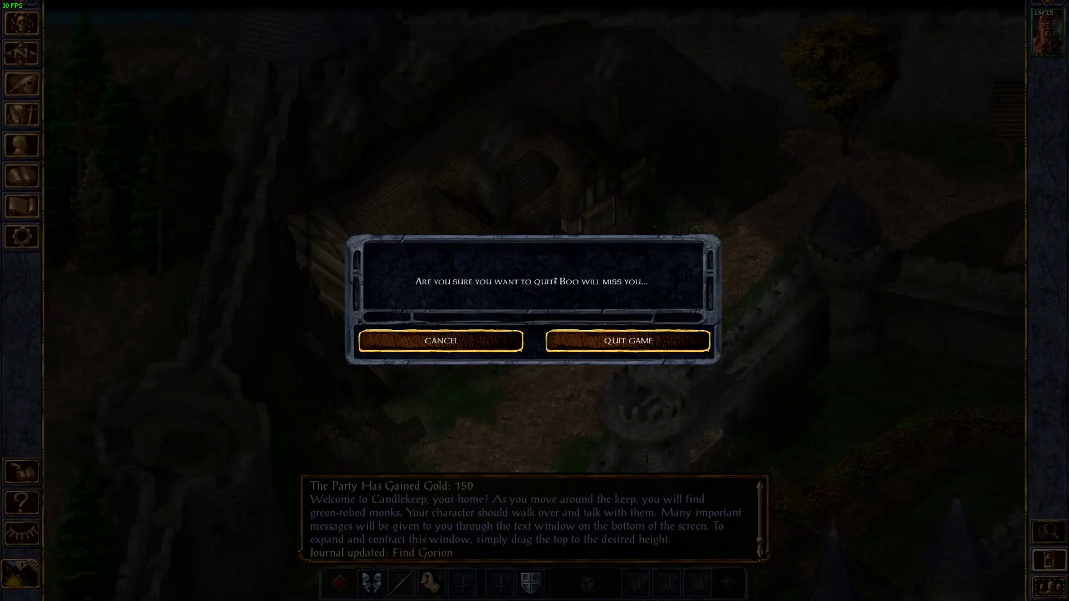
pyautogui.click(628, 341)
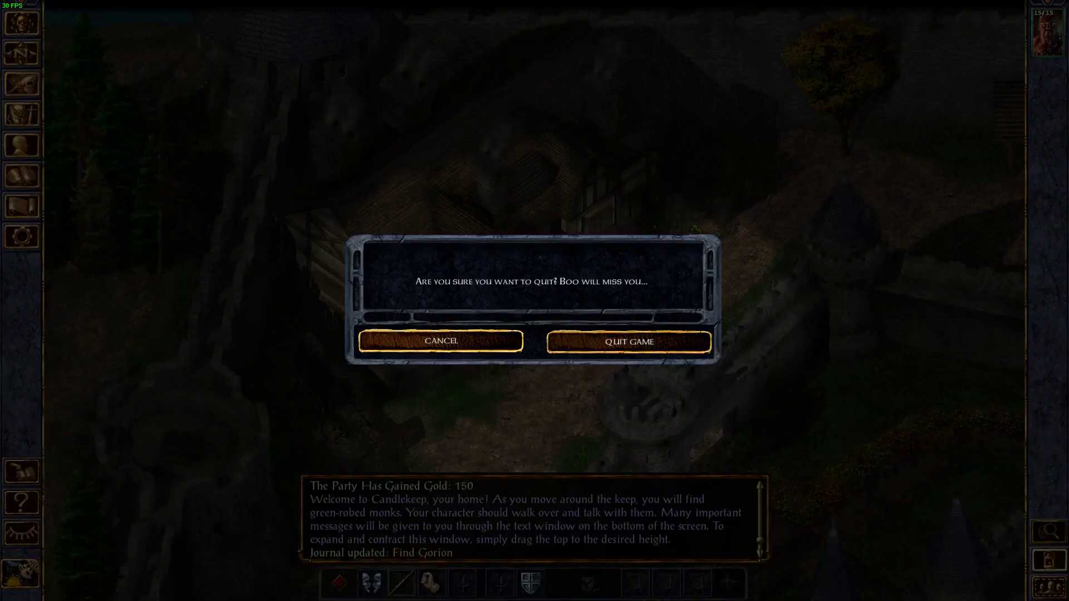